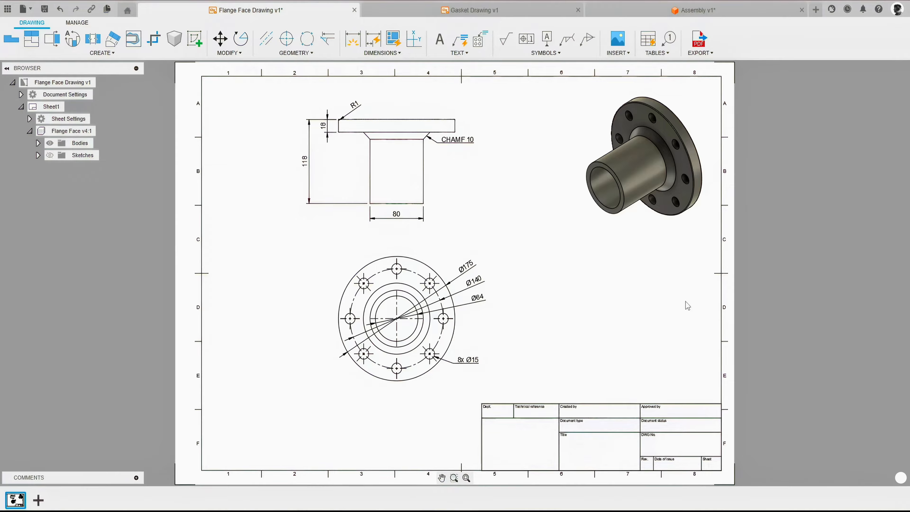
- Examine the gasket drawing and the bolted flange assembly model
{"action": "left_click", "coordinate": [510, 15]}
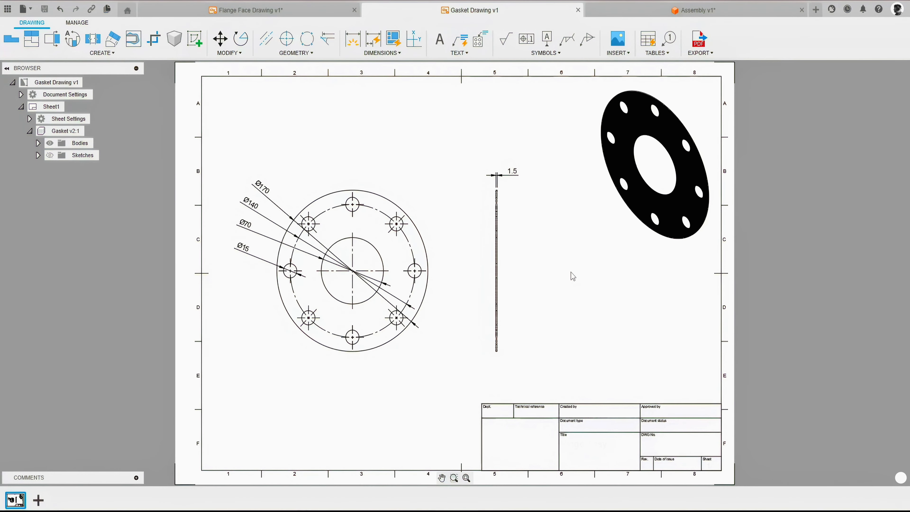
{"action": "left_click", "coordinate": [653, 7]}
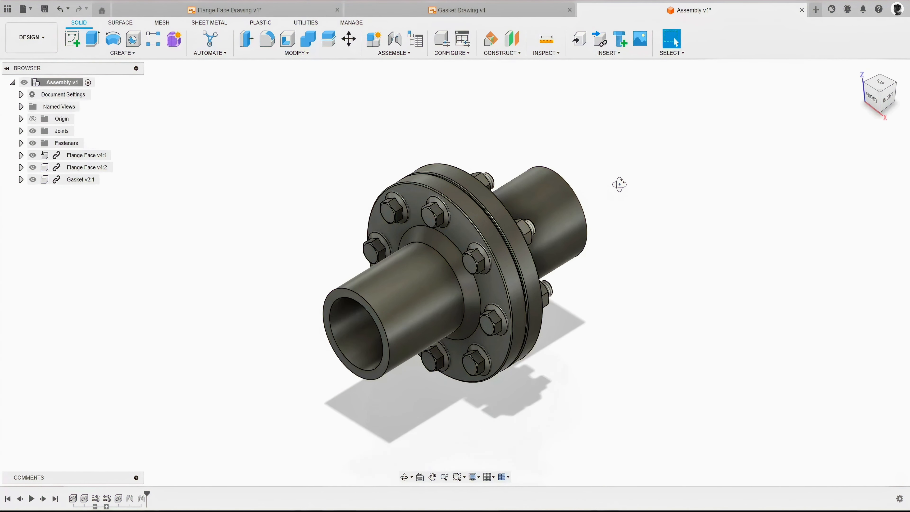
{"action": "mouse_move", "coordinate": [619, 184]}
{"action": "middle_mouse_down", "text": "shift"}
{"action": "mouse_move", "coordinate": [655, 152]}
{"action": "mouse_move", "coordinate": [635, 146]}
{"action": "mouse_move", "coordinate": [615, 171]}
{"action": "middle_mouse_up", "text": "shift"}
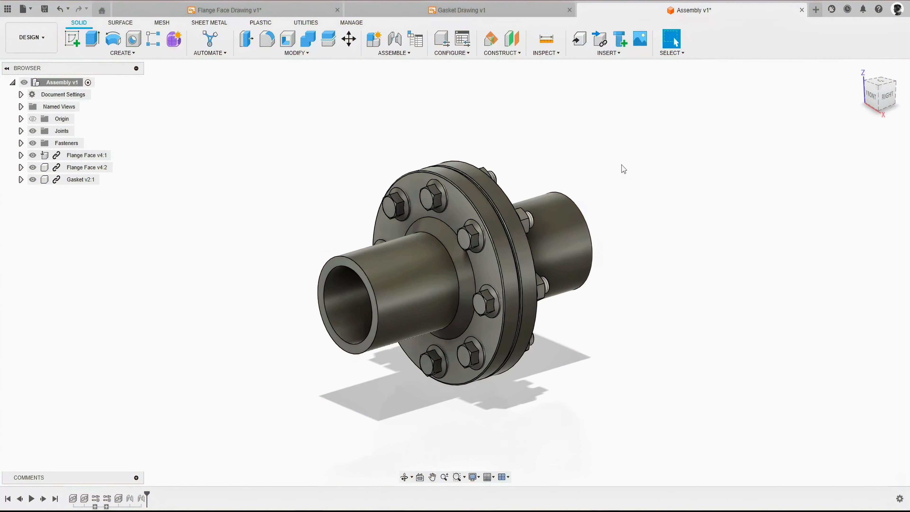
{"action": "left_click", "coordinate": [859, 69]}
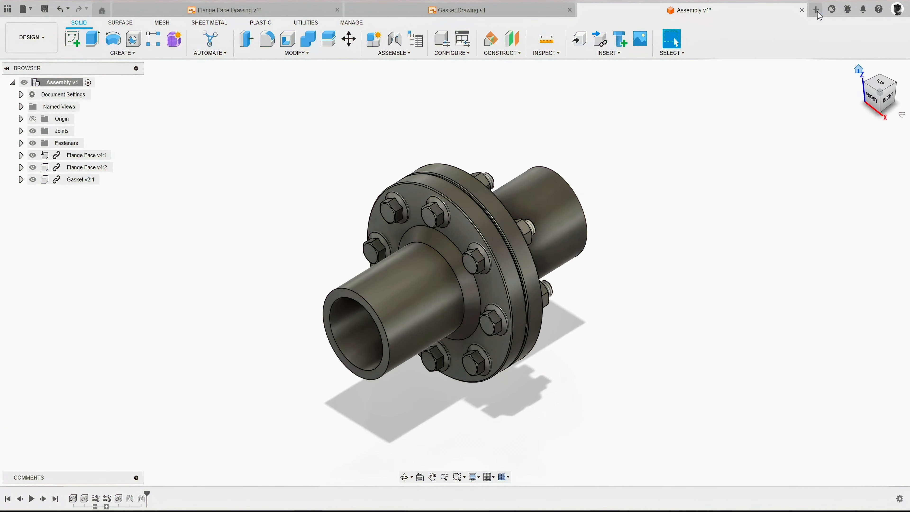
- Create a new design and sketch a 175 mm diameter circle centred on the origin on the front (XZ) plane
{"action": "left_click", "coordinate": [816, 9]}
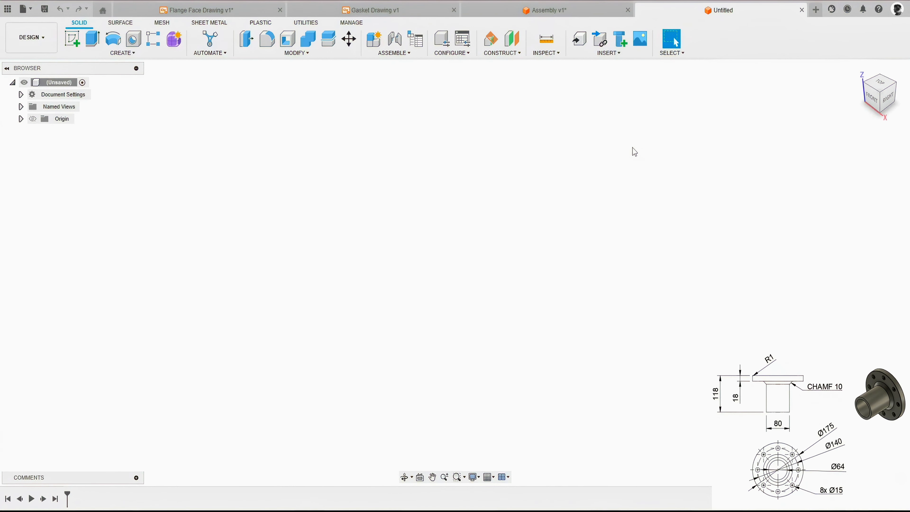
{"action": "key", "text": "c"}
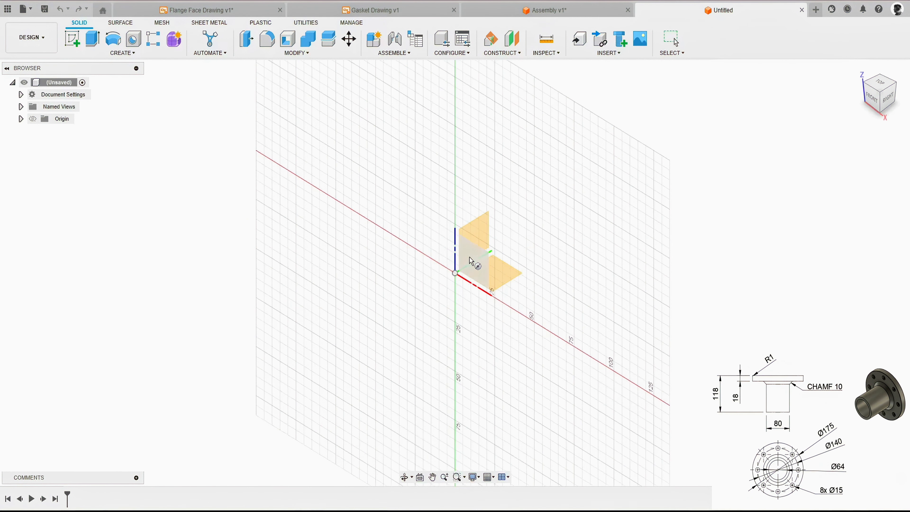
{"action": "left_click", "coordinate": [473, 263]}
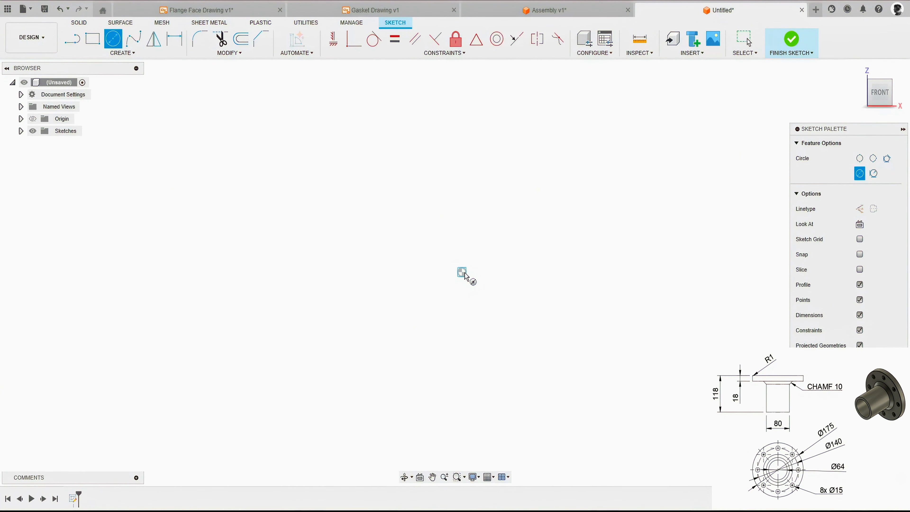
{"action": "left_click", "coordinate": [462, 271]}
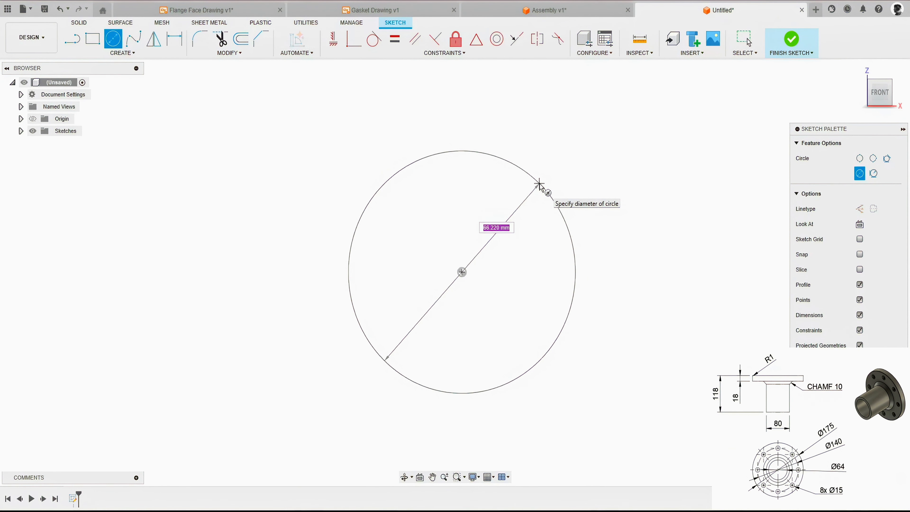
{"action": "type", "text": "175"}
{"action": "key", "text": "Return"}
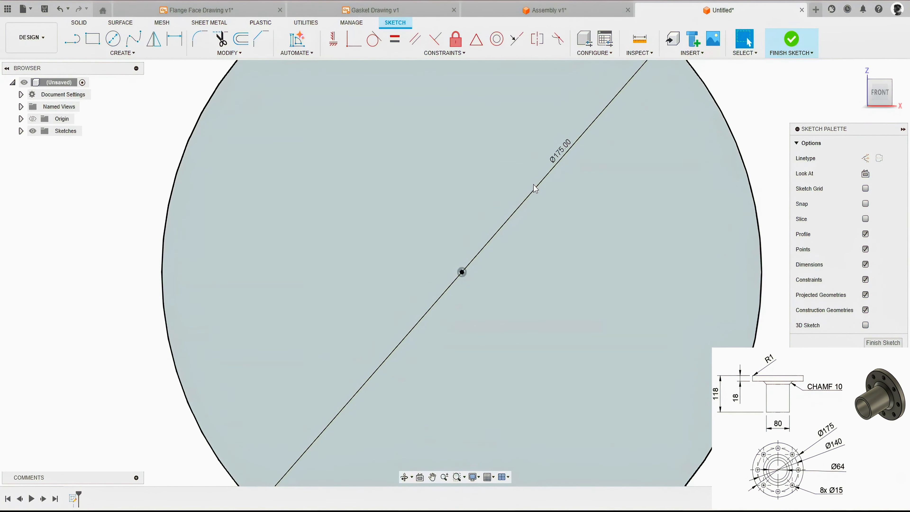
- Add a concentric 64 mm diameter circle centred on the origin inside the 175 mm circle
{"action": "scroll", "coordinate": [483, 200], "scroll_direction": "down", "scroll_amount": 3}
{"action": "key", "text": "c"}
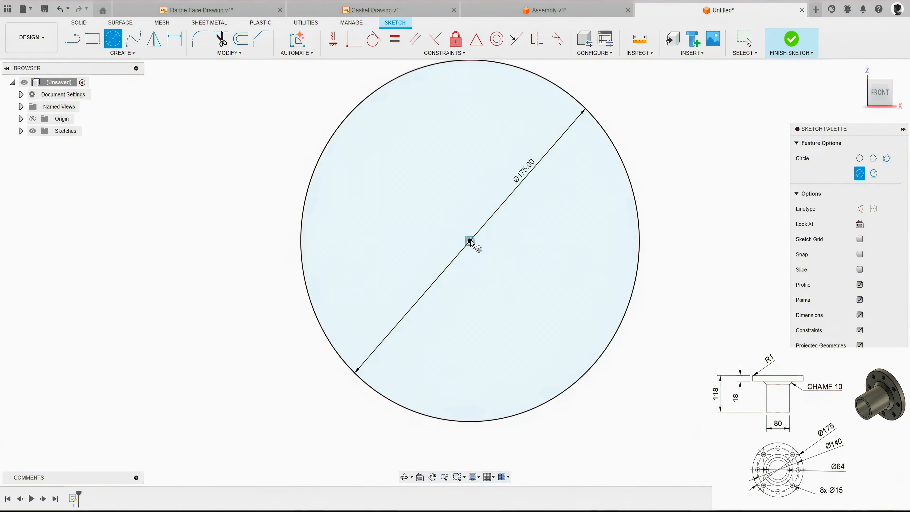
{"action": "left_click", "coordinate": [469, 241]}
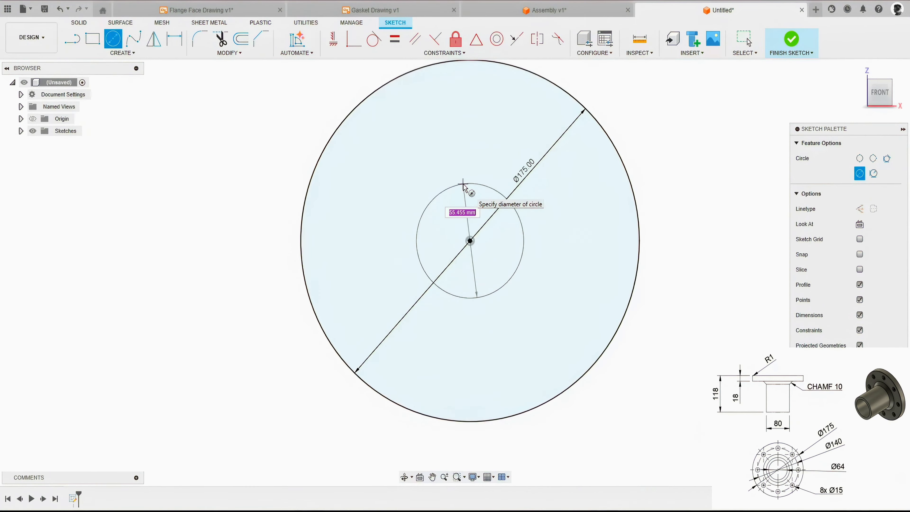
{"action": "type", "text": "64"}
{"action": "key", "text": "Return"}
{"action": "key", "text": "Escape"}
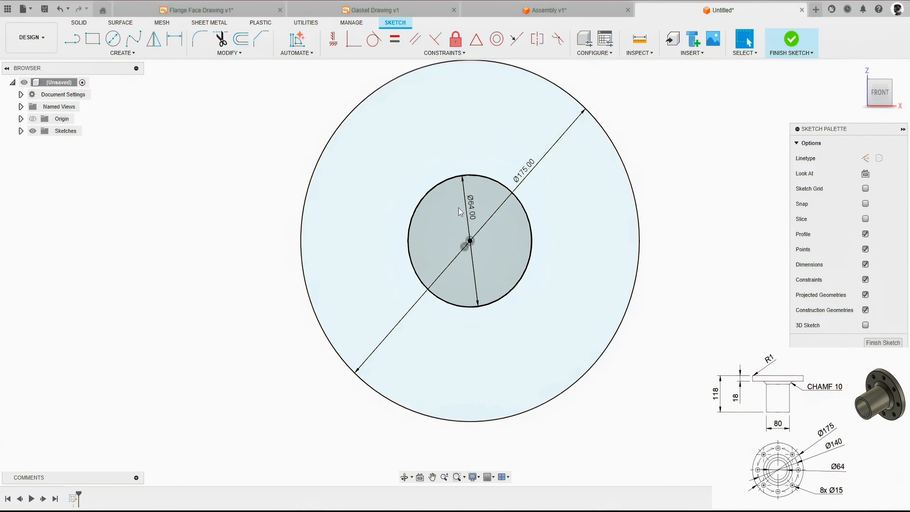
- Extrude the ring between the two circles 18 mm as a new body
{"action": "key", "text": "e"}
{"action": "left_click", "coordinate": [455, 135]}
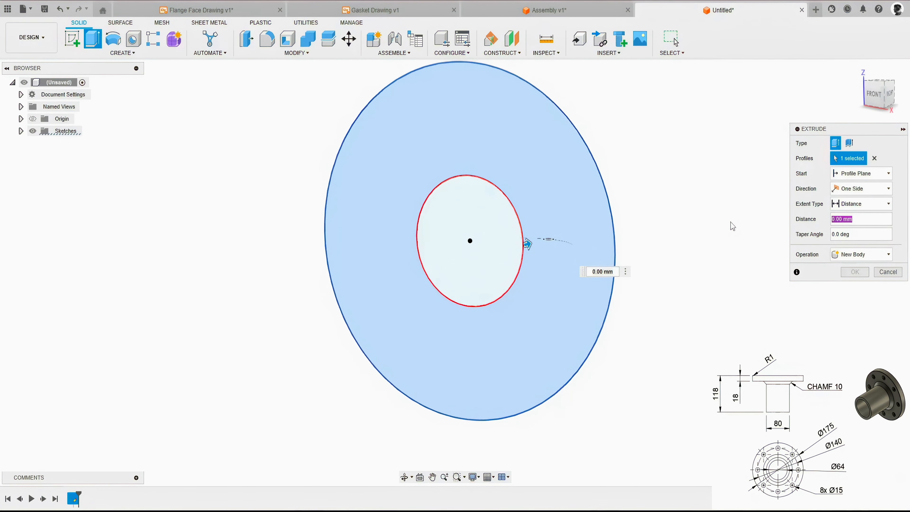
{"action": "type", "text": "18"}
{"action": "key", "text": "Return"}
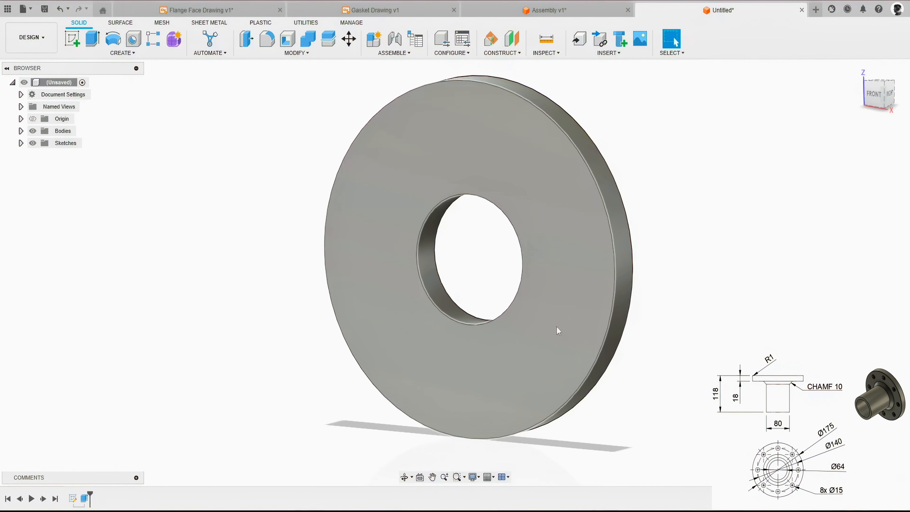
- Start a sketch on the front face of the flange disc and place a sketch point above the central bore
{"action": "key", "text": "c"}
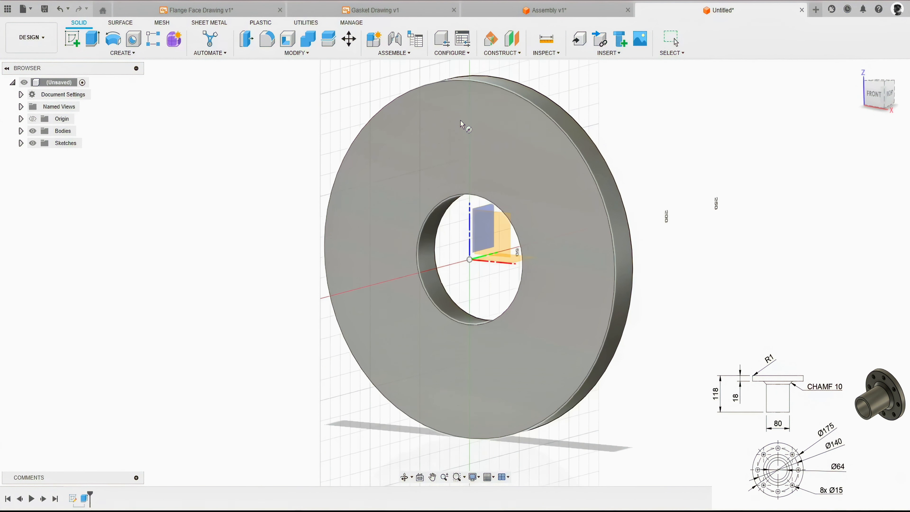
{"action": "left_click", "coordinate": [494, 122]}
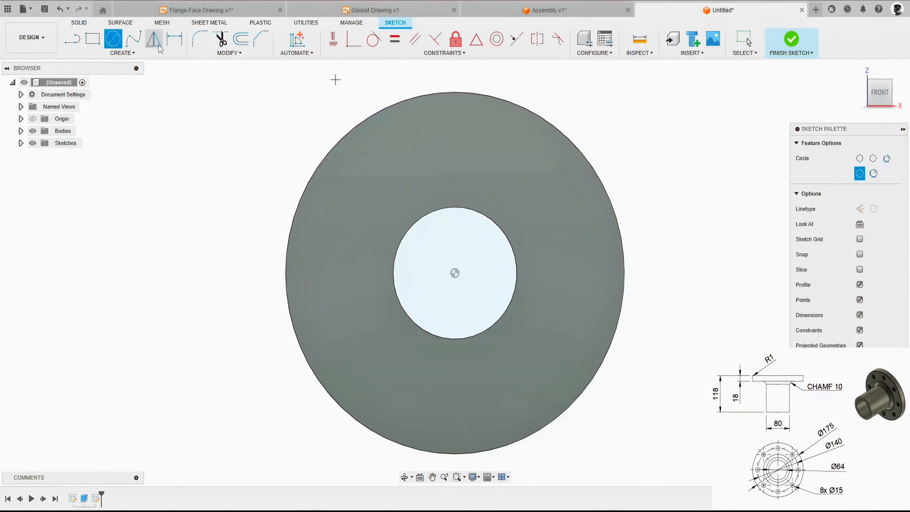
{"action": "left_click", "coordinate": [122, 53]}
{"action": "left_click", "coordinate": [79, 155]}
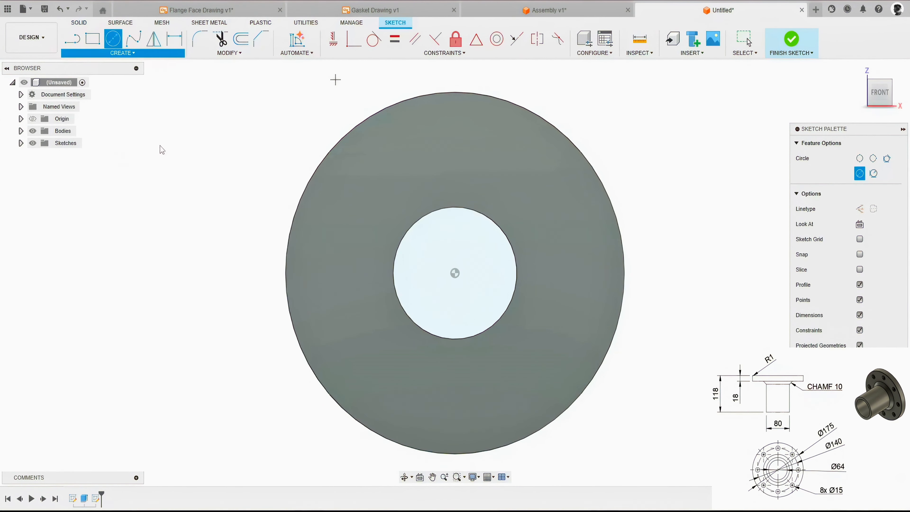
{"action": "left_click", "coordinate": [417, 144]}
{"action": "key", "text": "Escape"}
- Draw a 140 mm diameter construction circle centred on the origin as the bolt circle
{"action": "key", "text": "c"}
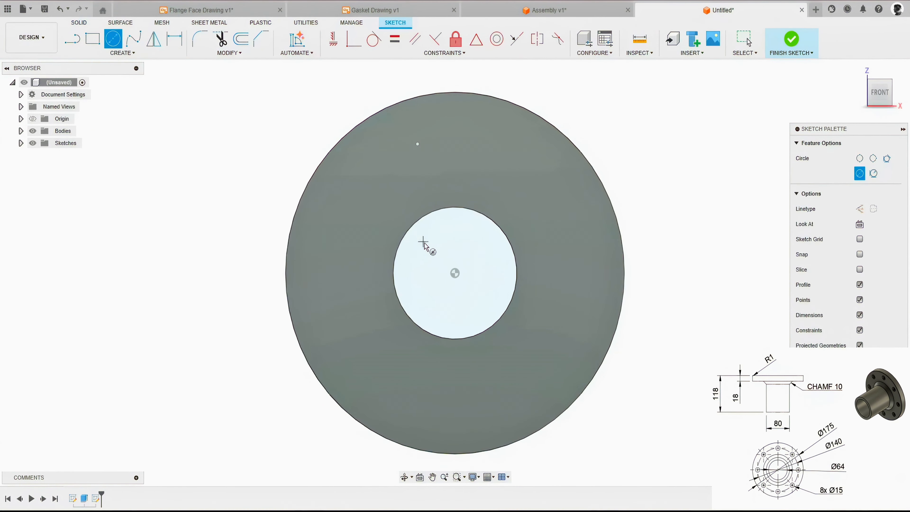
{"action": "left_click", "coordinate": [455, 272]}
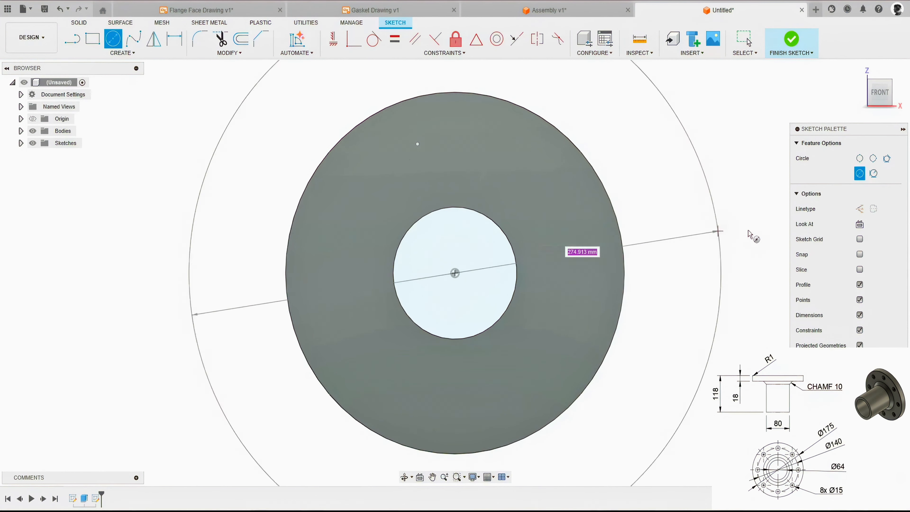
{"action": "left_click", "coordinate": [860, 209]}
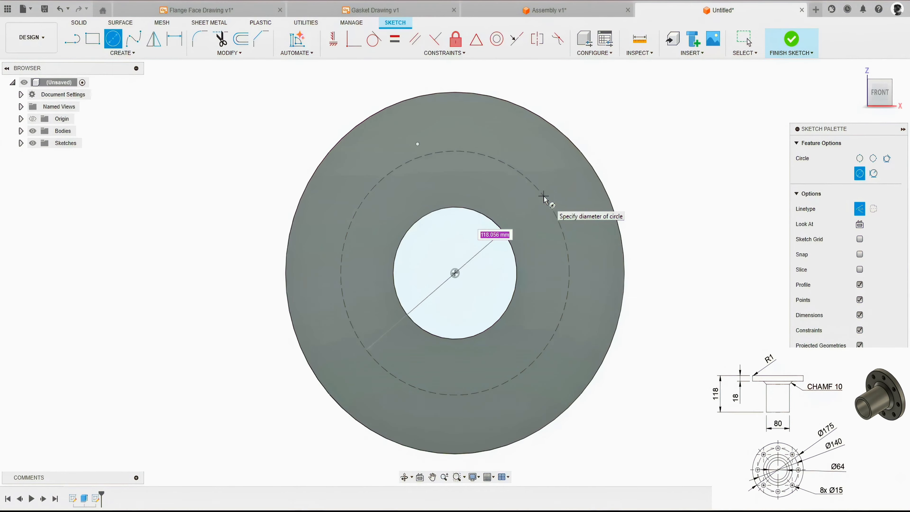
{"action": "type", "text": "140"}
{"action": "key", "text": "Return"}
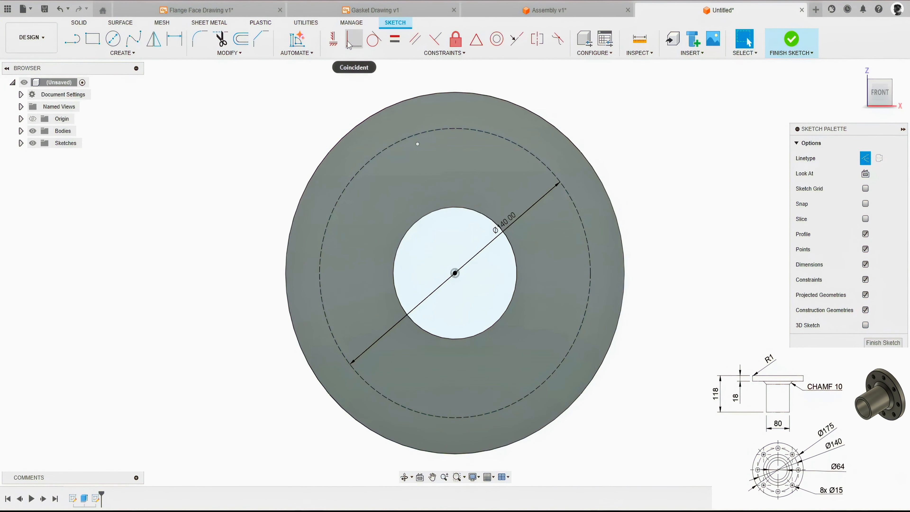
- Constrain the sketch point coincident with the bolt circle and vertically aligned with the origin
{"action": "left_click", "coordinate": [348, 44]}
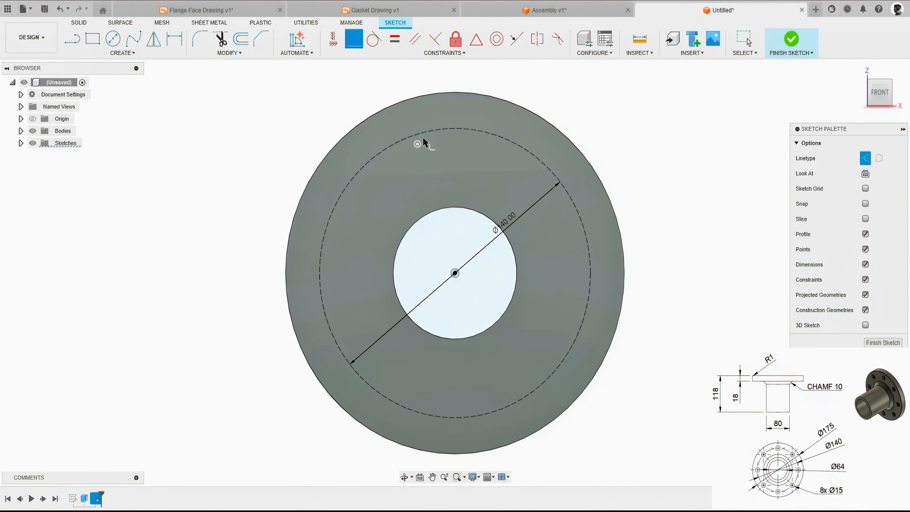
{"action": "left_click", "coordinate": [417, 144]}
{"action": "left_click", "coordinate": [429, 138]}
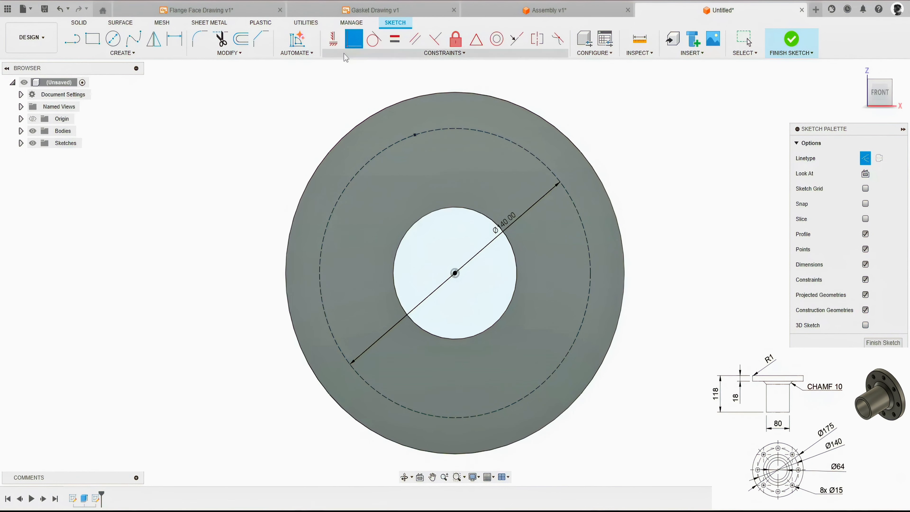
{"action": "left_click", "coordinate": [333, 39]}
{"action": "left_click", "coordinate": [415, 134]}
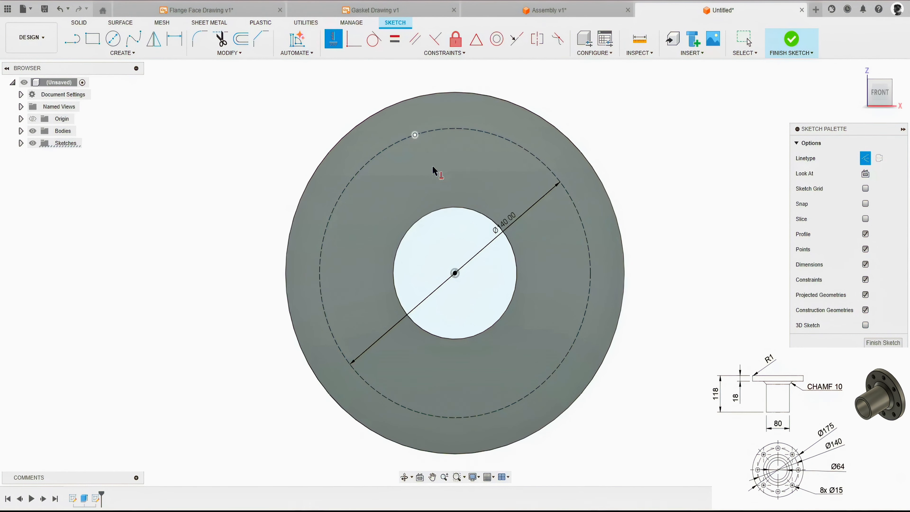
{"action": "left_click", "coordinate": [455, 273]}
- Create a full circular pattern of the sketch point around the origin with quantity 8 and finish the sketch
{"action": "left_click", "coordinate": [123, 53]}
{"action": "left_click", "coordinate": [83, 187]}
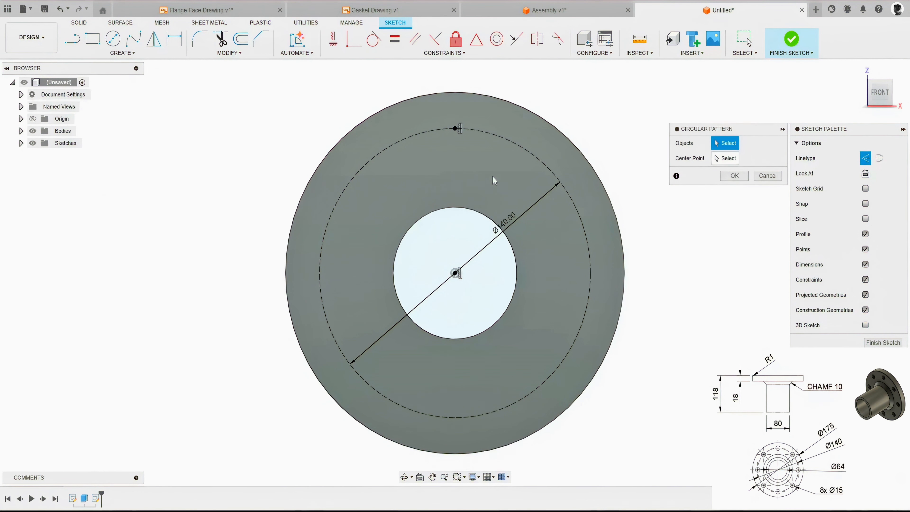
{"action": "left_click", "coordinate": [456, 127]}
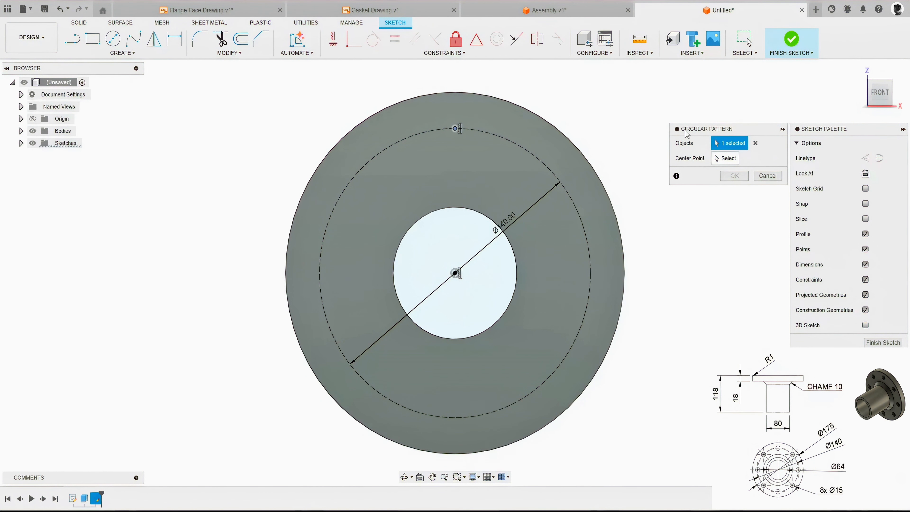
{"action": "left_click_drag", "start_coordinate": [685, 134], "coordinate": [637, 116]}
{"action": "left_click", "coordinate": [676, 141]}
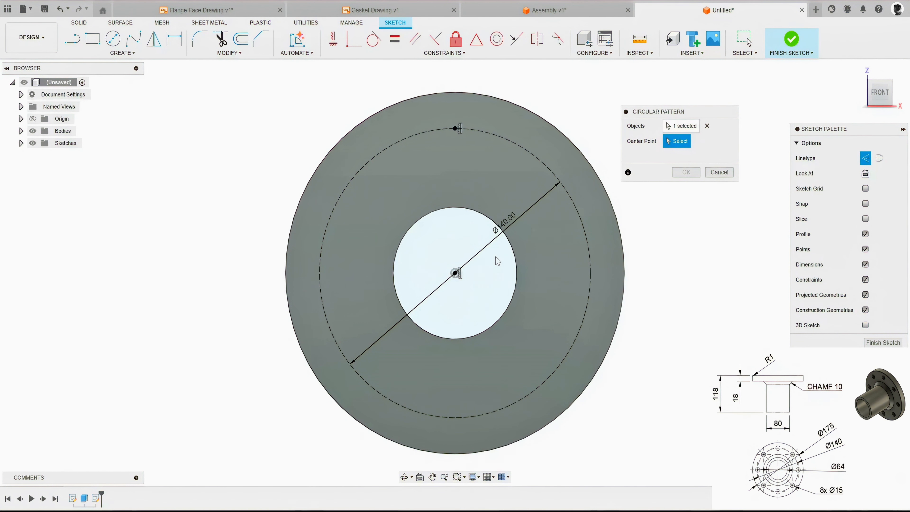
{"action": "left_click", "coordinate": [455, 274]}
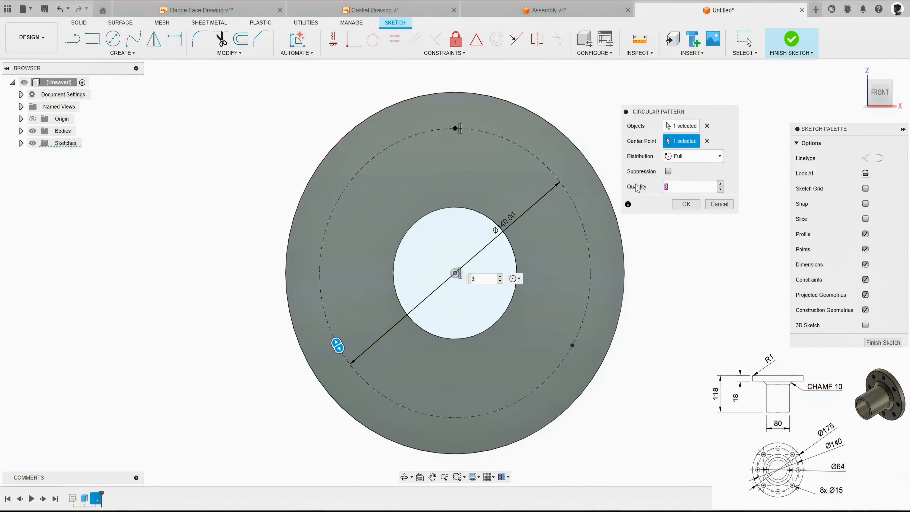
{"action": "key", "text": "Return"}
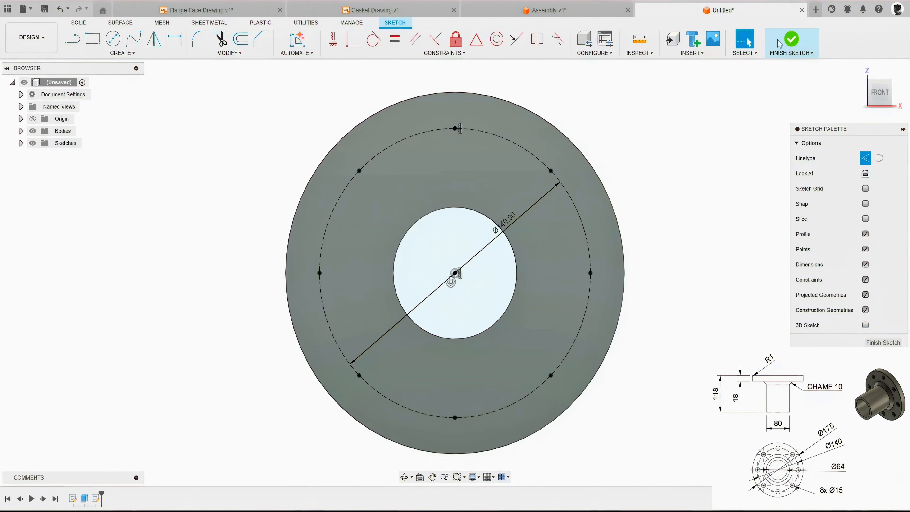
{"action": "left_click", "coordinate": [785, 40]}
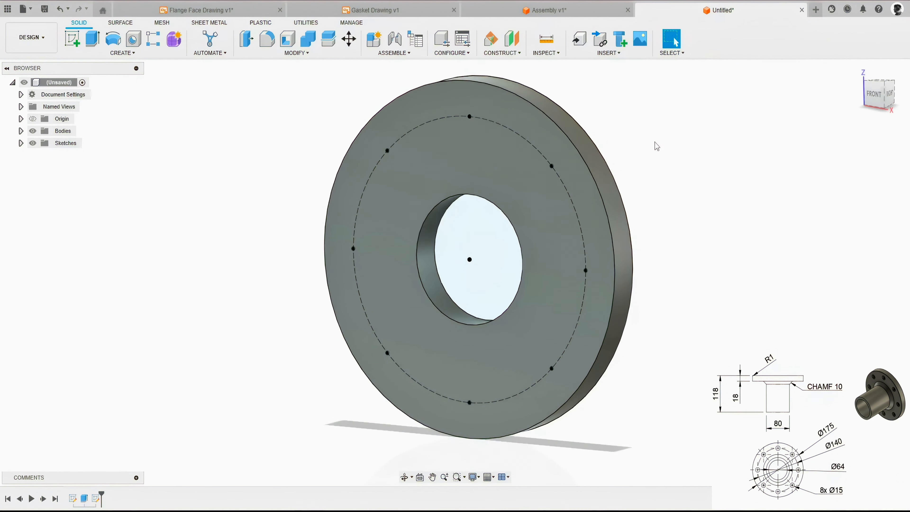
- Cut simple 15 mm diameter holes with extents set to All at the eight sketch points on the bolt circle
{"action": "key", "text": "h"}
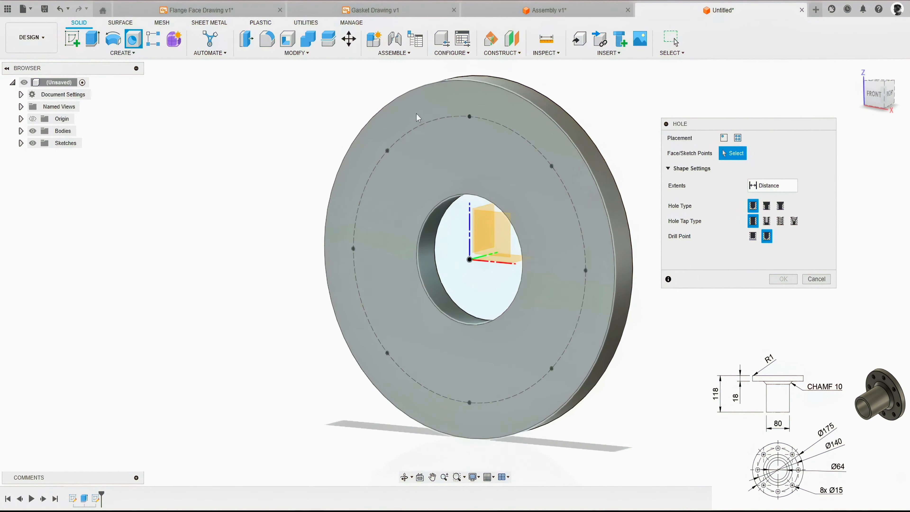
{"action": "left_click", "coordinate": [738, 138]}
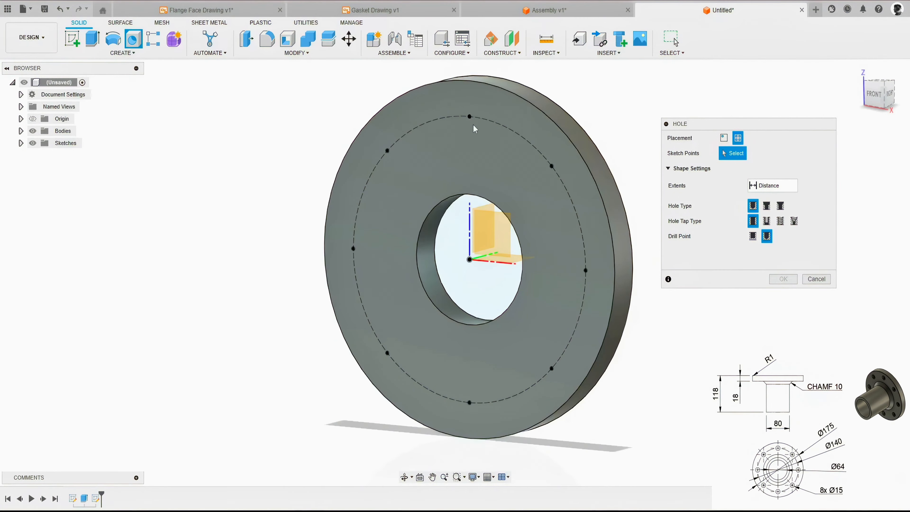
{"action": "left_click_drag", "start_coordinate": [337, 99], "coordinate": [567, 177]}
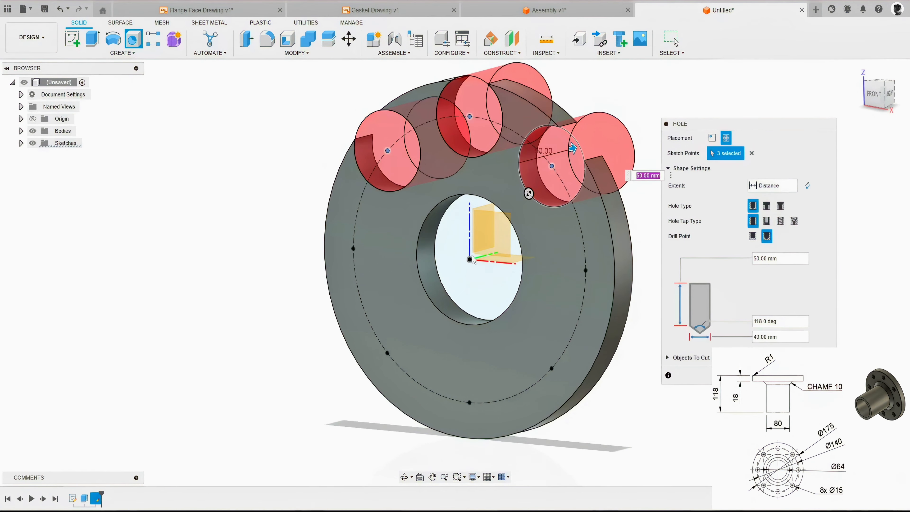
{"action": "left_click_drag", "start_coordinate": [340, 234], "coordinate": [412, 381]}
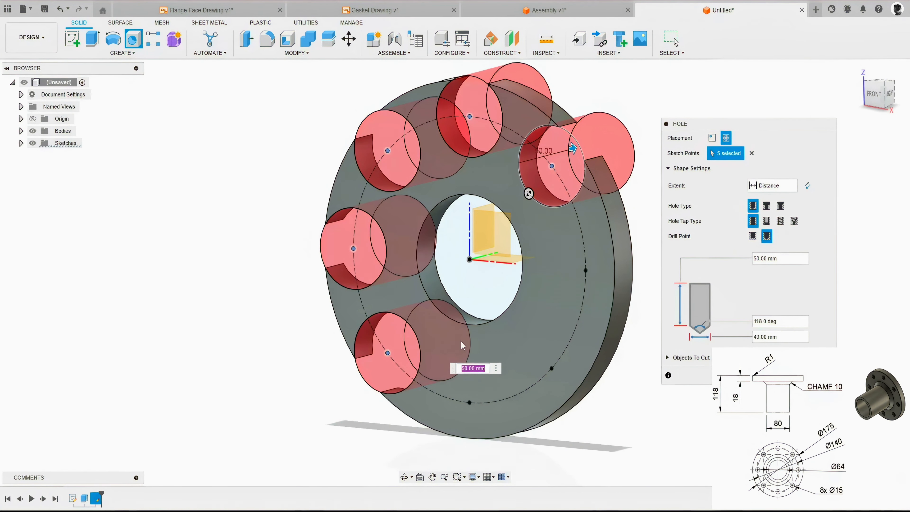
{"action": "left_click_drag", "start_coordinate": [450, 331], "coordinate": [565, 426]}
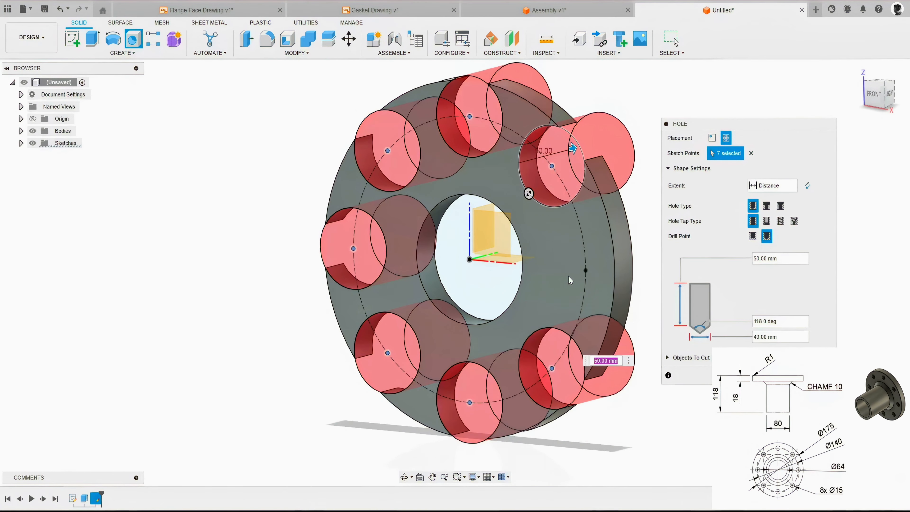
{"action": "left_click", "coordinate": [586, 269]}
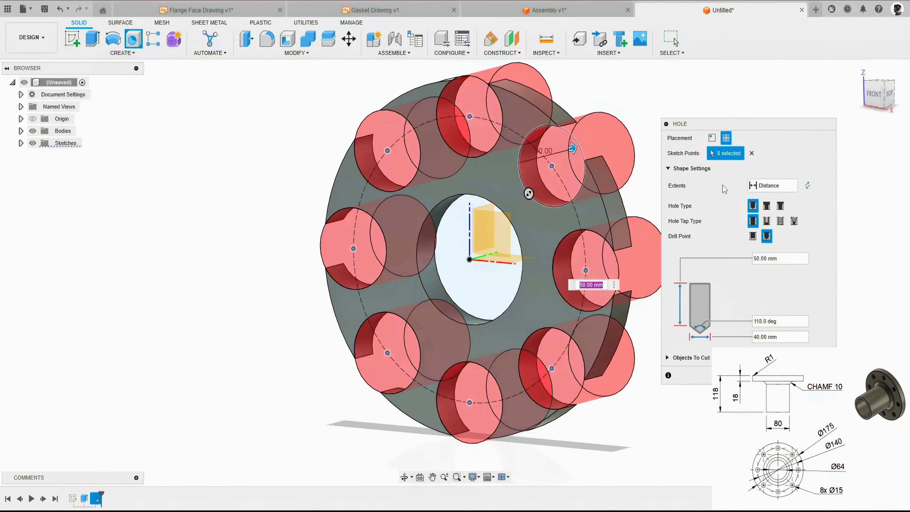
{"action": "left_click", "coordinate": [768, 187]}
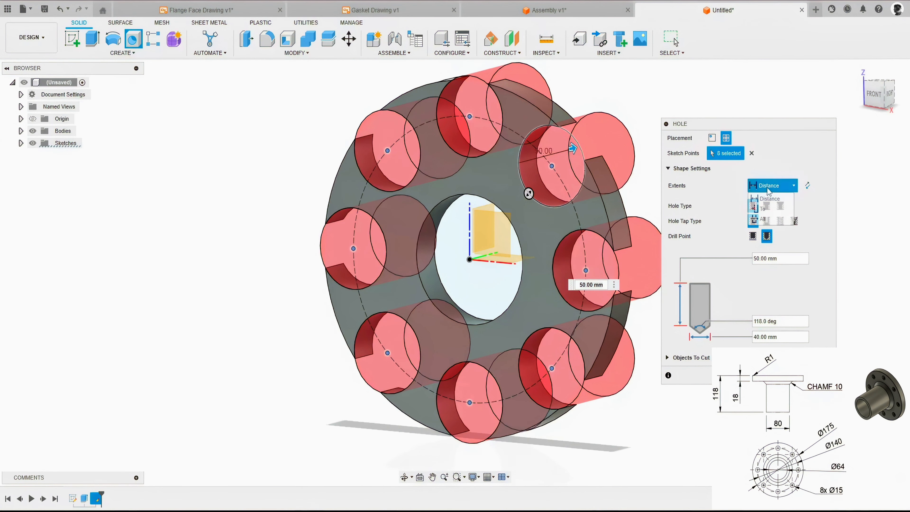
{"action": "left_click", "coordinate": [766, 218]}
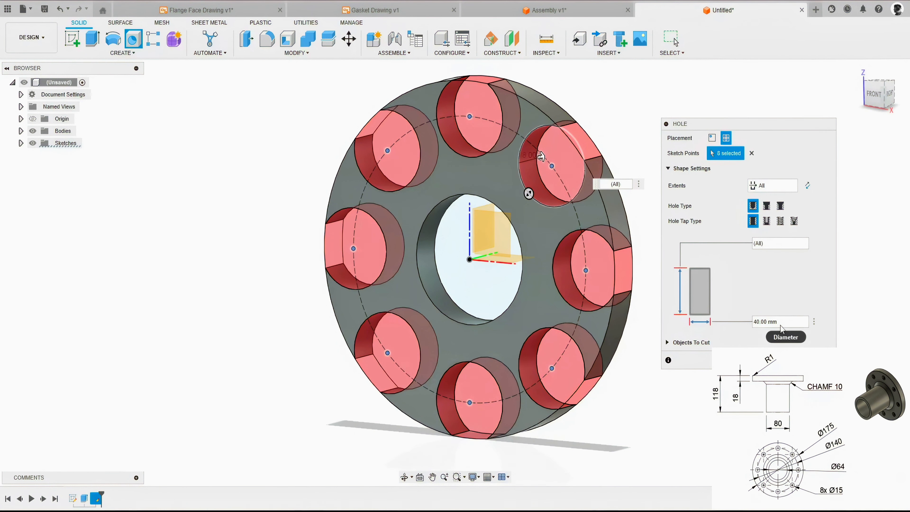
{"action": "left_click", "coordinate": [790, 322]}
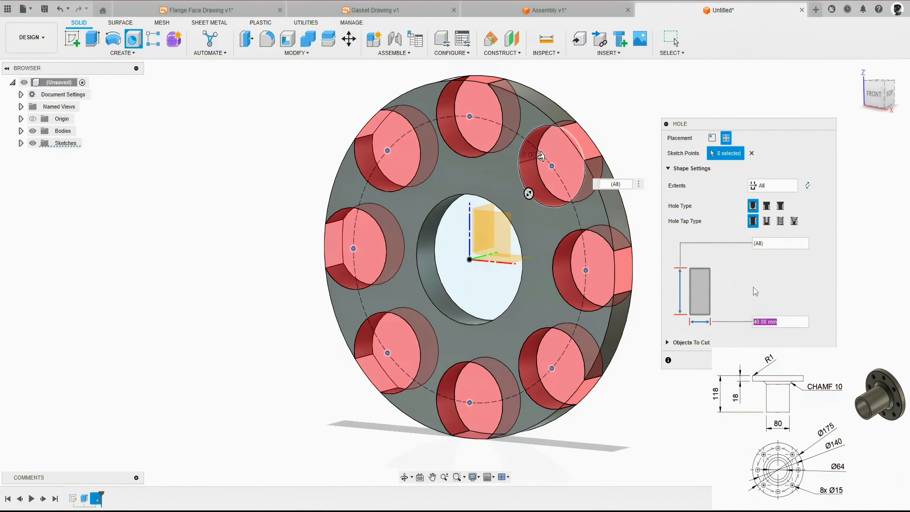
{"action": "type", "text": "15"}
{"action": "key", "text": "Return"}
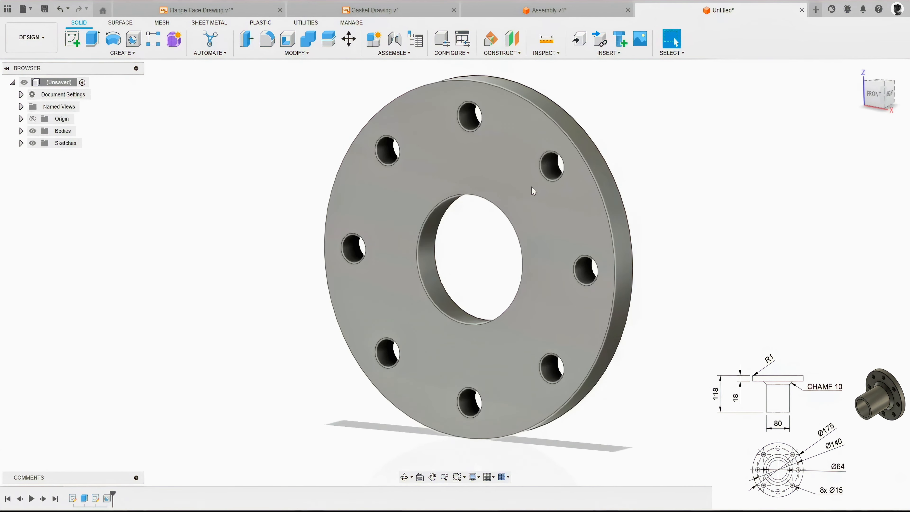
- Sketch an 80 mm diameter circle centred on the origin on the front face of the flange disc
{"action": "key", "text": "c"}
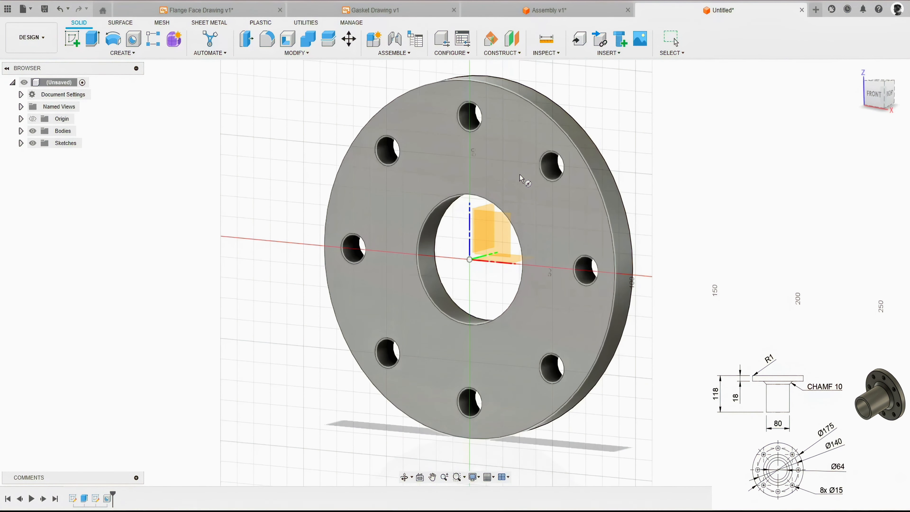
{"action": "left_click", "coordinate": [516, 174]}
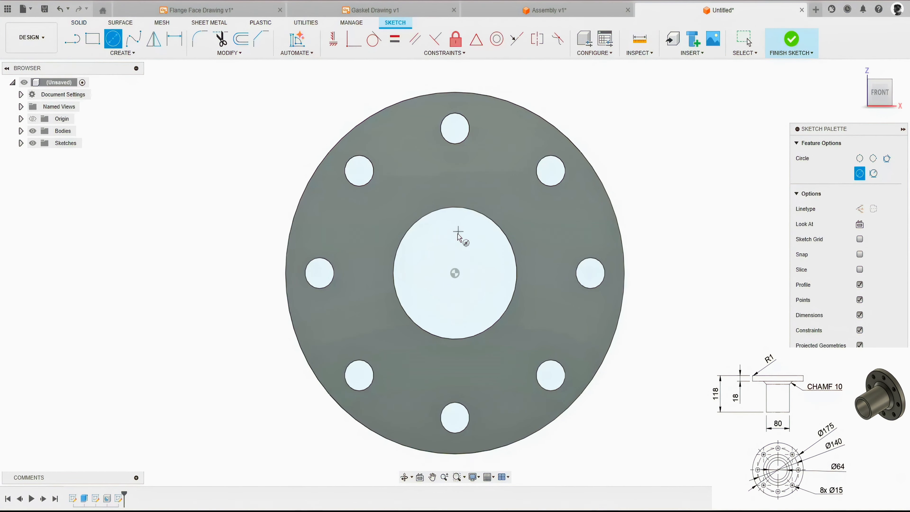
{"action": "left_click", "coordinate": [454, 273]}
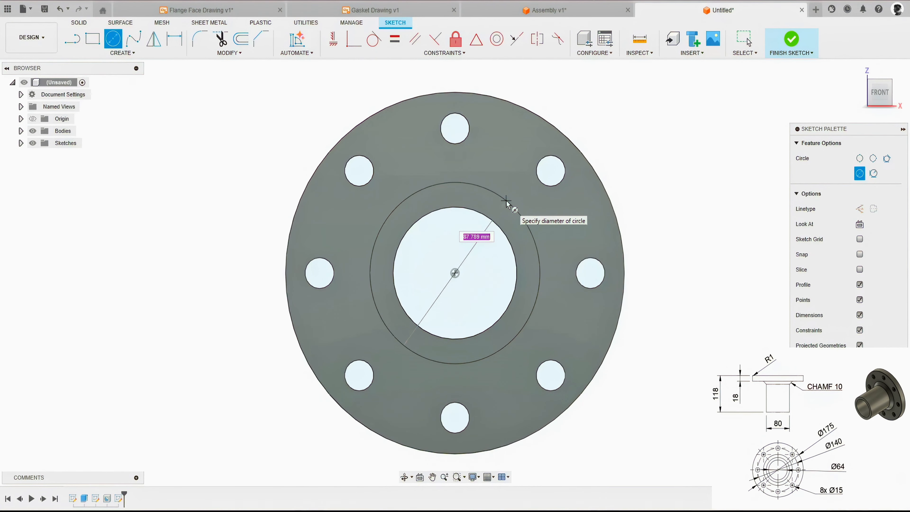
{"action": "type", "text": "80"}
{"action": "key", "text": "Return"}
{"action": "key", "text": "Escape"}
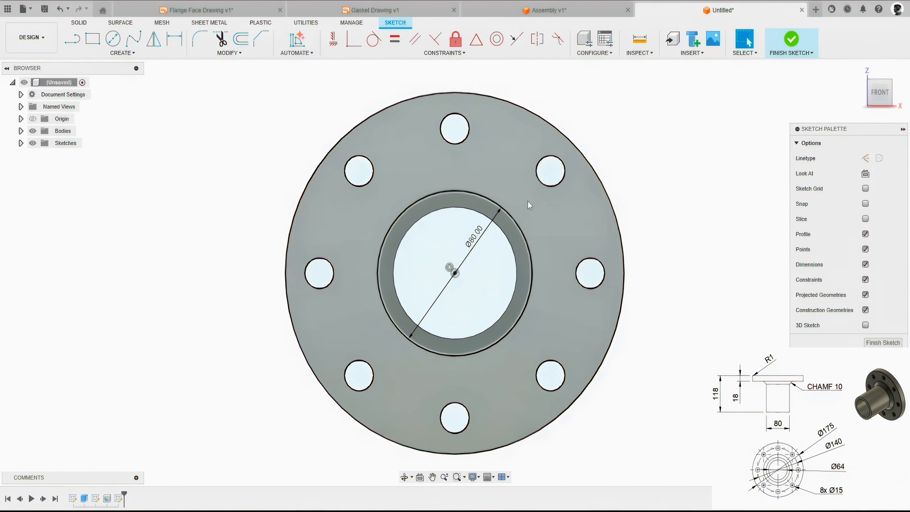
- Extrude the ring between the 80 mm circle and the bore outward by 118-18 mm, joined to the flange disc
{"action": "key", "text": "e"}
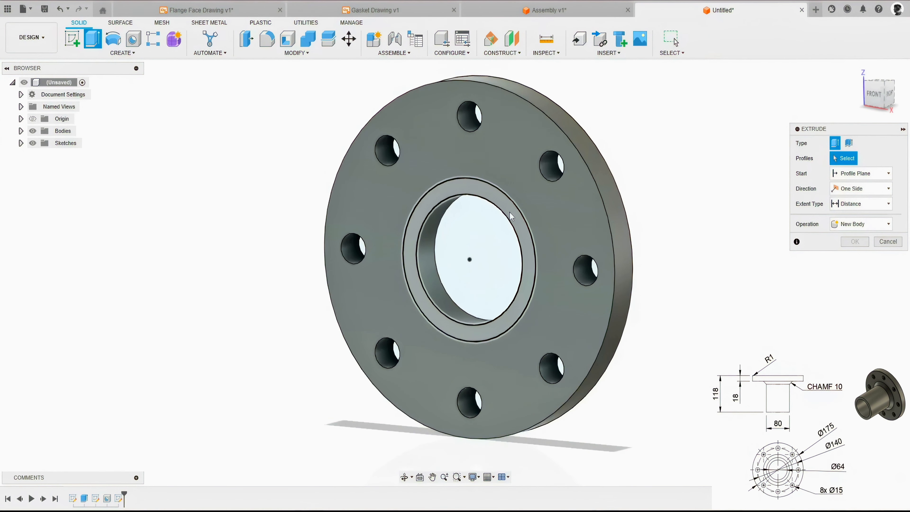
{"action": "left_click", "coordinate": [512, 214]}
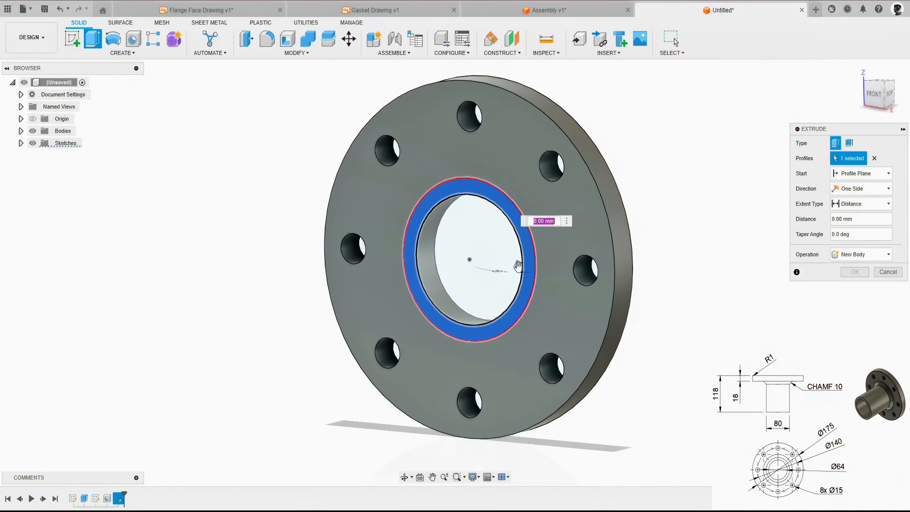
{"action": "left_click_drag", "start_coordinate": [518, 272], "coordinate": [349, 310]}
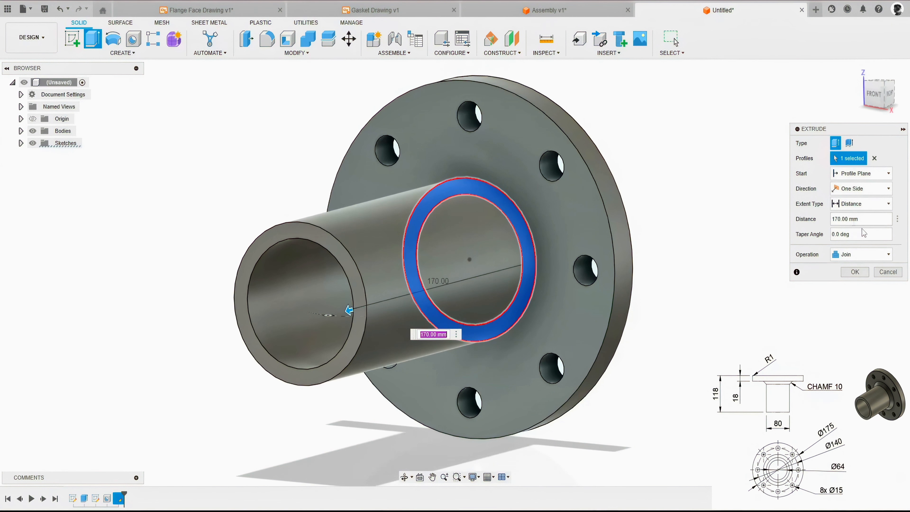
{"action": "left_click", "coordinate": [865, 219]}
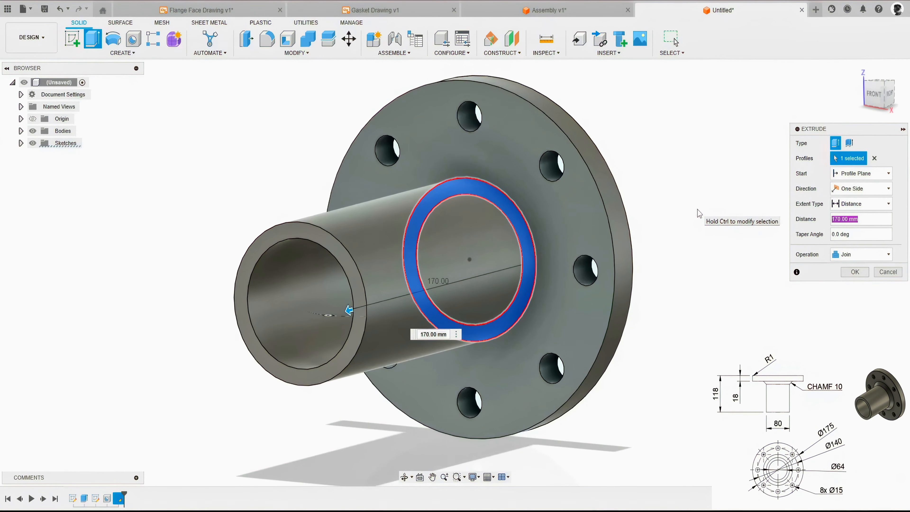
{"action": "type", "text": "118-18"}
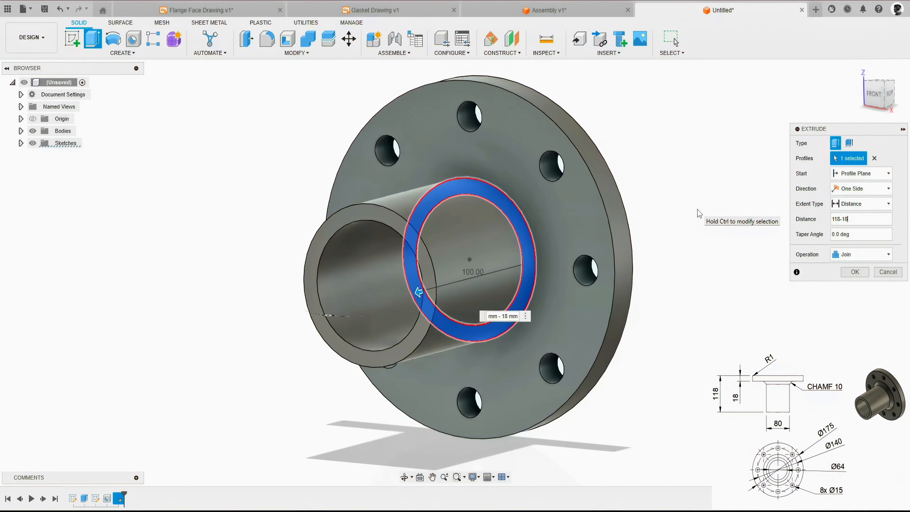
{"action": "key", "text": "Return"}
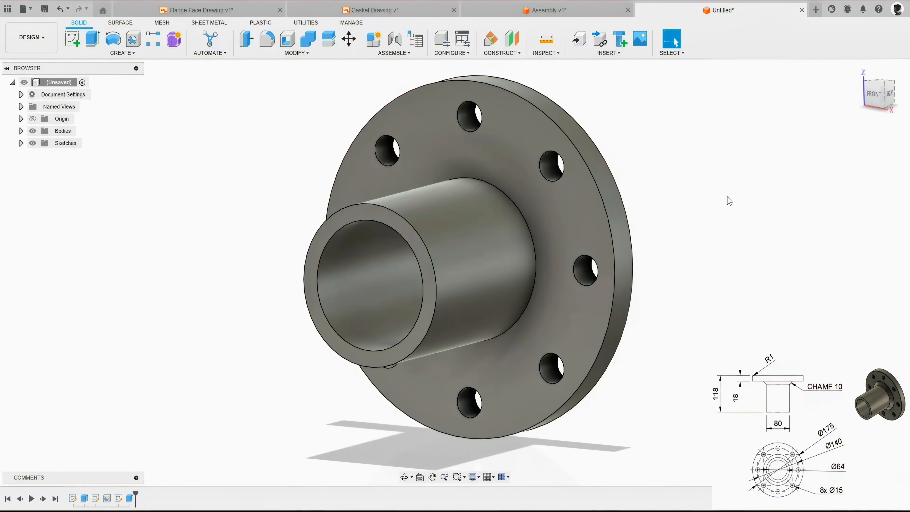
- Add a 10 mm equal-distance chamfer to the edge where the neck meets the flange disc
{"action": "mouse_move", "coordinate": [727, 196]}
{"action": "middle_mouse_down", "text": "shift"}
{"action": "mouse_move", "coordinate": [611, 193]}
{"action": "mouse_move", "coordinate": [710, 196]}
{"action": "middle_mouse_up", "text": "shift"}
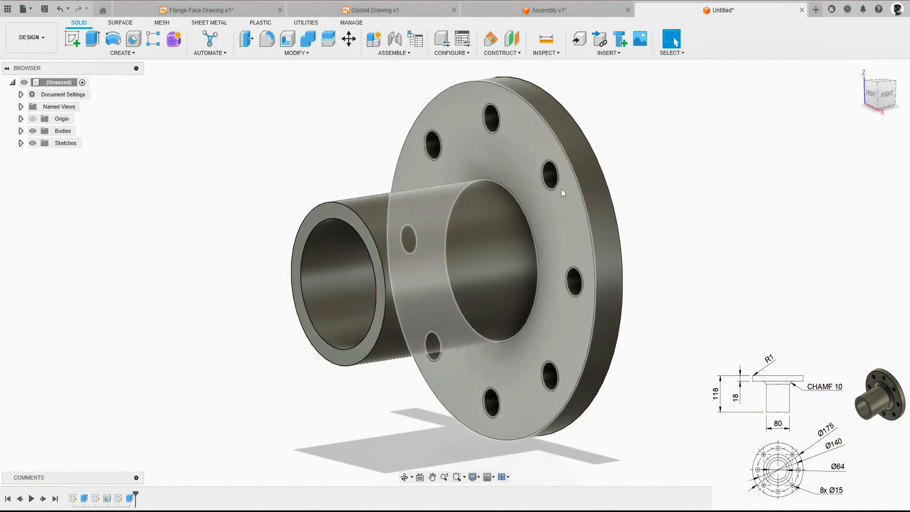
{"action": "left_click", "coordinate": [295, 54]}
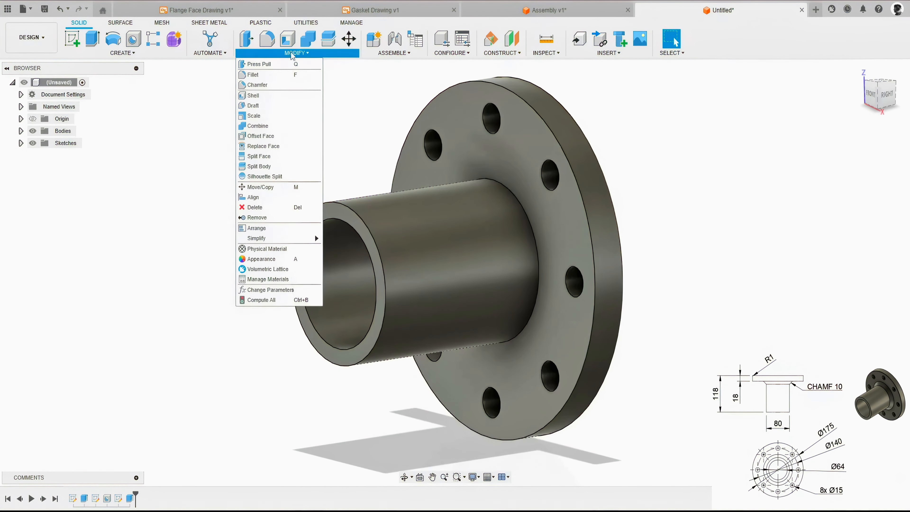
{"action": "left_click", "coordinate": [260, 86]}
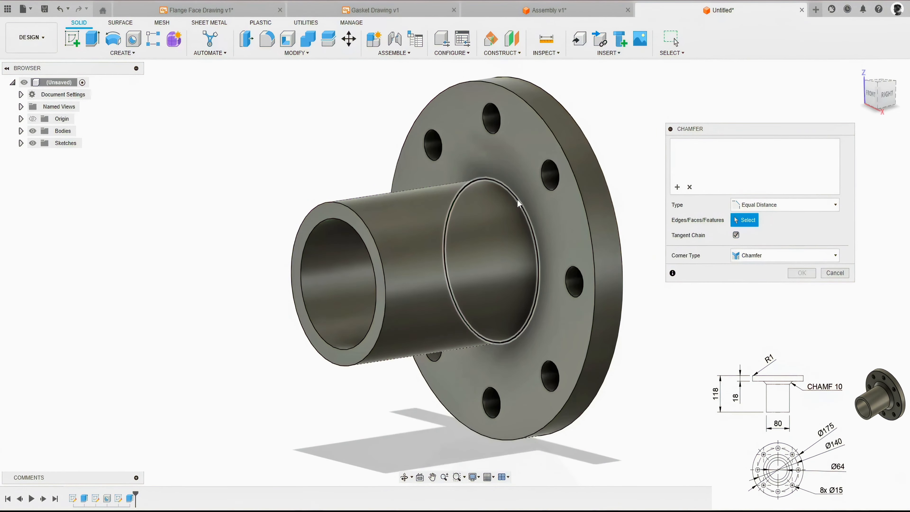
{"action": "left_click", "coordinate": [516, 199]}
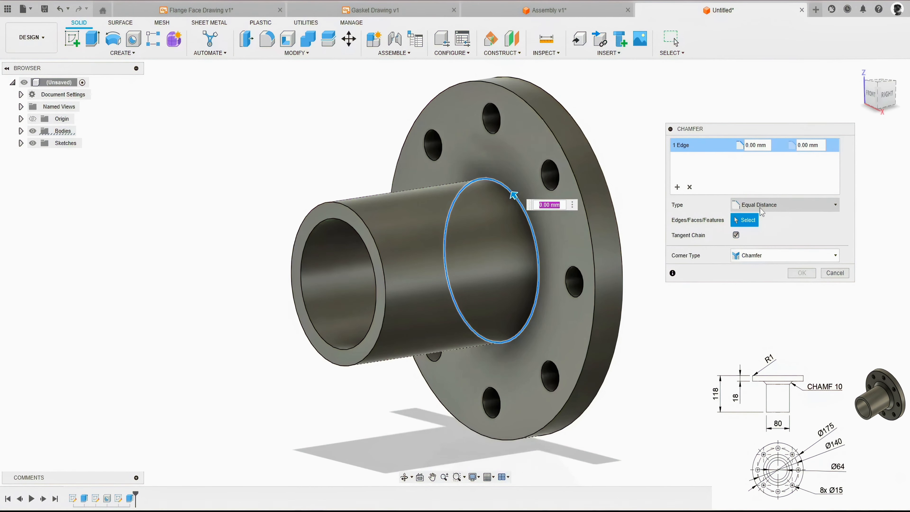
{"action": "left_click", "coordinate": [756, 145]}
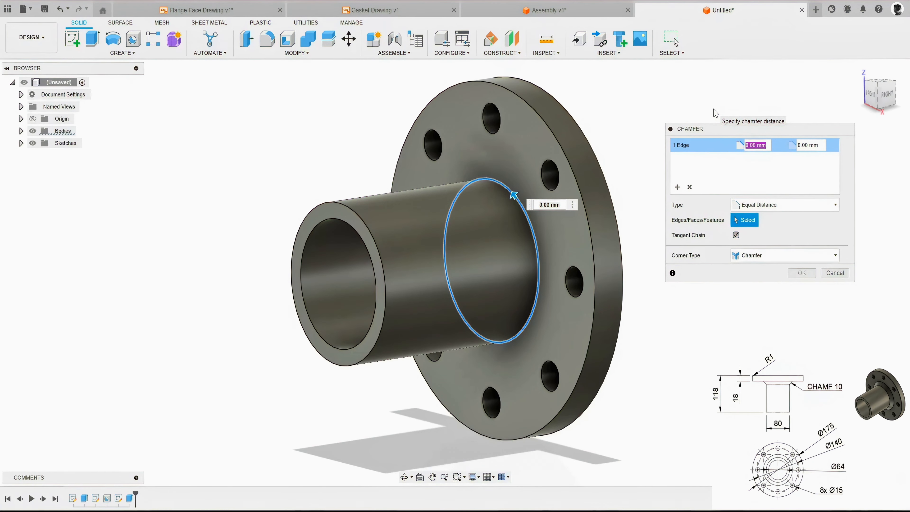
{"action": "type", "text": "10"}
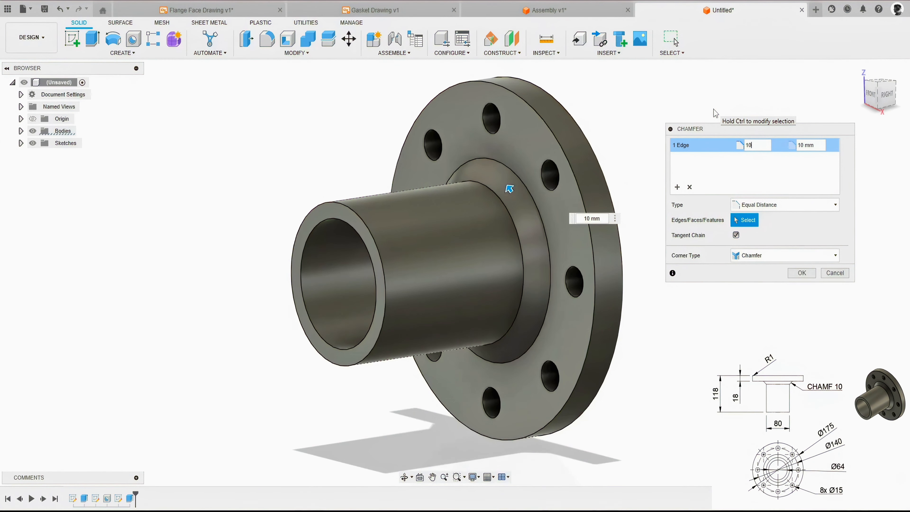
{"action": "key", "text": "Return"}
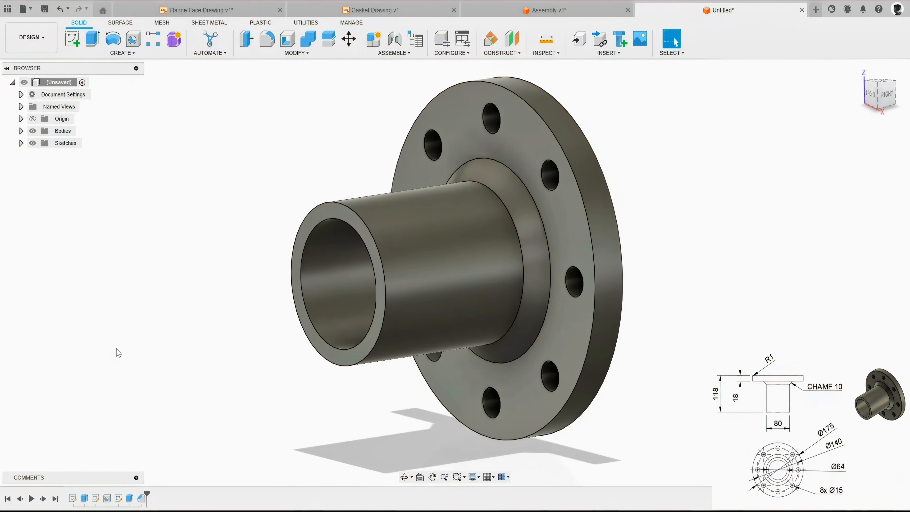
- Edit the chamfer feature to include the front and back outer rim edges of the flange disc at 1 mm
{"action": "right_click", "coordinate": [140, 503]}
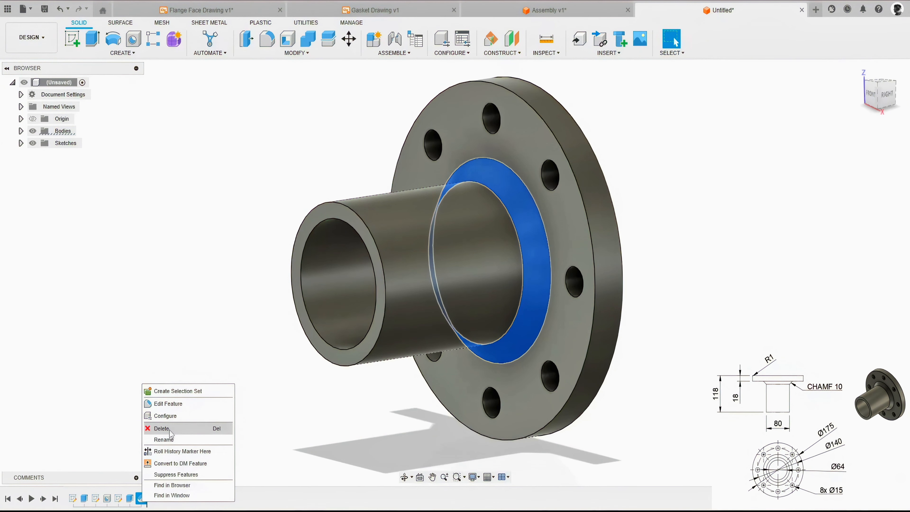
{"action": "left_click", "coordinate": [167, 401]}
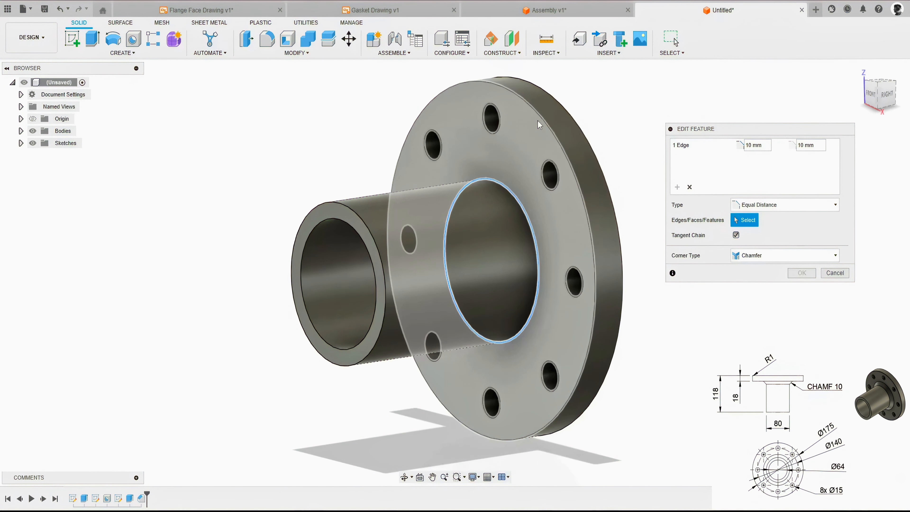
{"action": "left_click", "coordinate": [541, 121]}
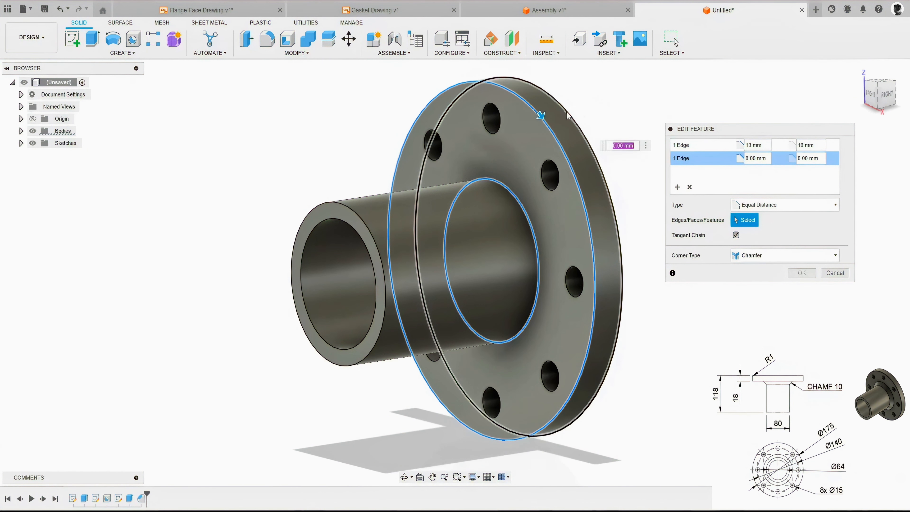
{"action": "left_click", "coordinate": [768, 159]}
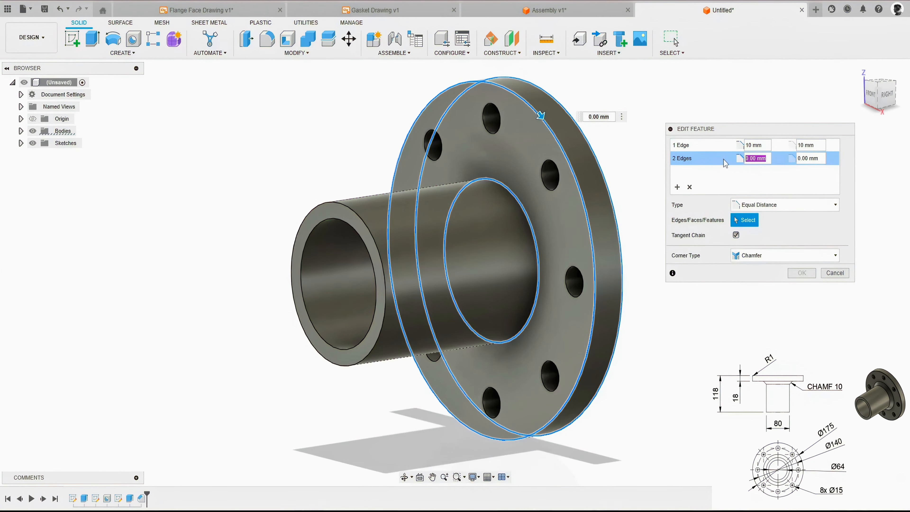
{"action": "type", "text": "1"}
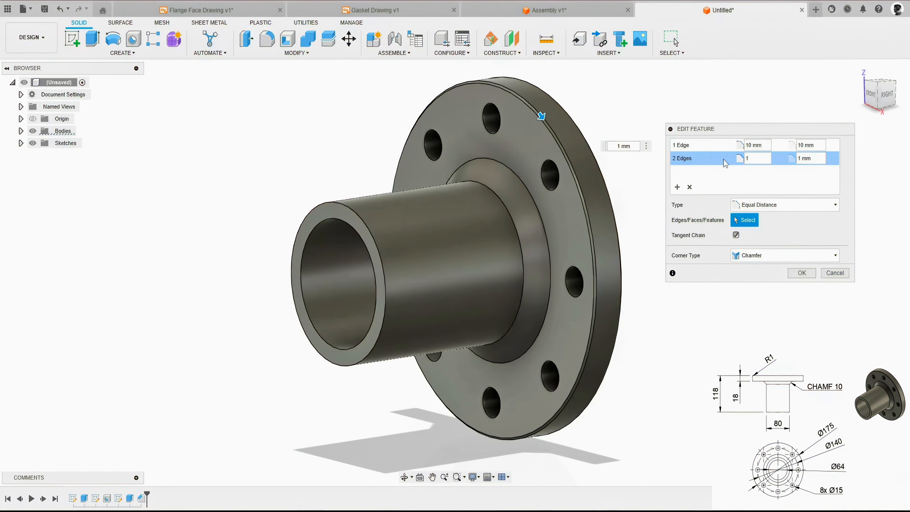
{"action": "left_click", "coordinate": [801, 273]}
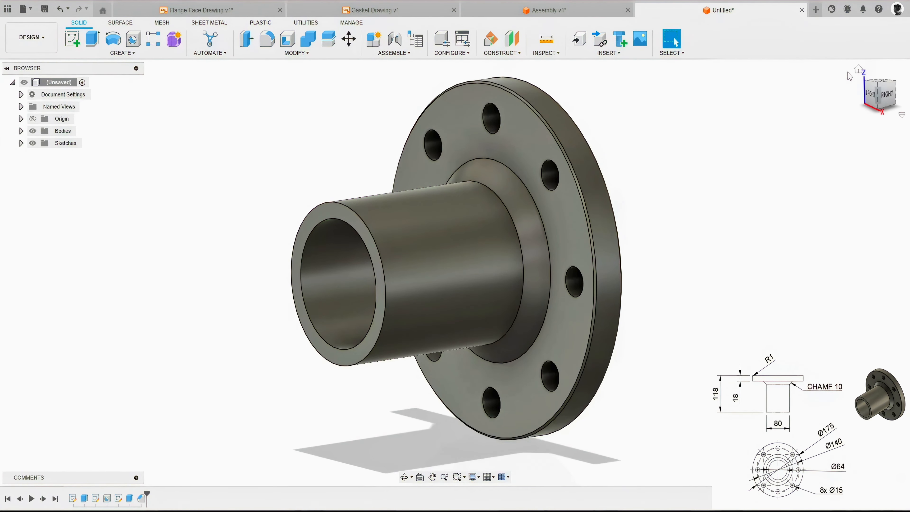
- Save the design as Flange Neck in the Exercise 4 Flange Coupling folder, shown in the home view
{"action": "left_click", "coordinate": [857, 73]}
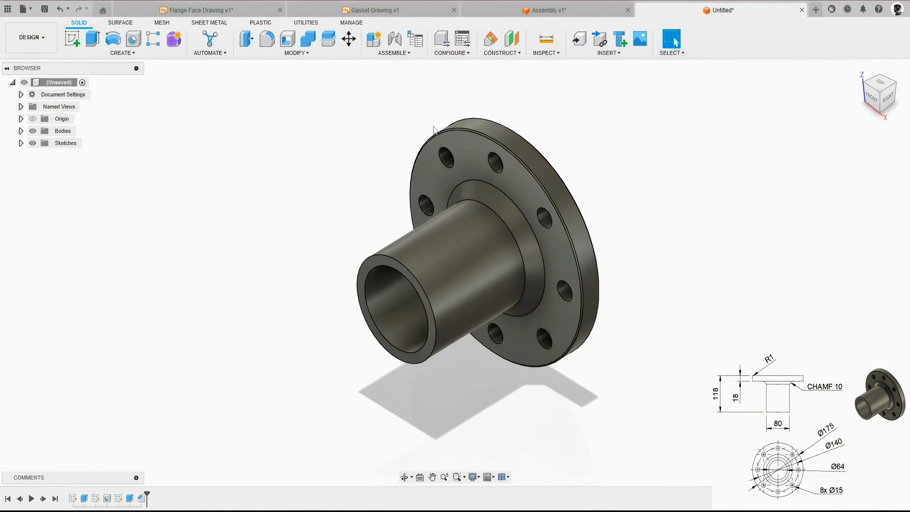
{"action": "left_click", "coordinate": [42, 11]}
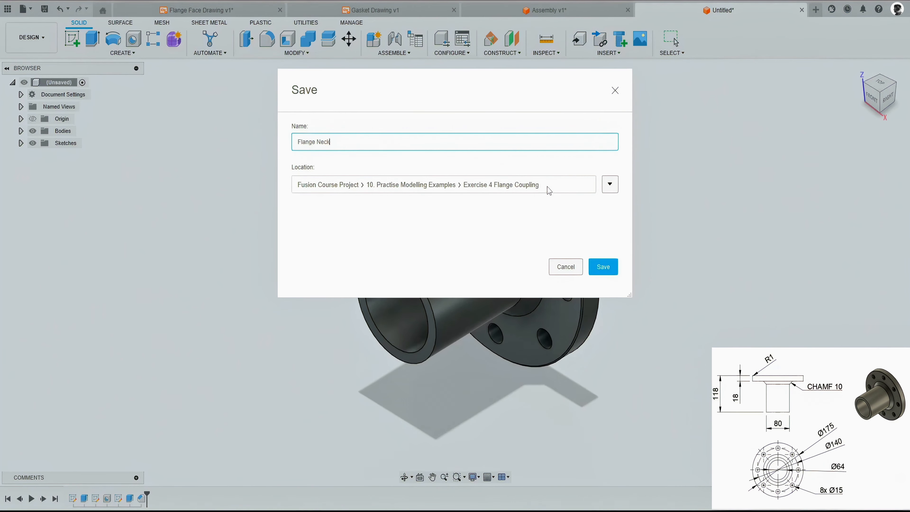
{"action": "left_click", "coordinate": [603, 267]}
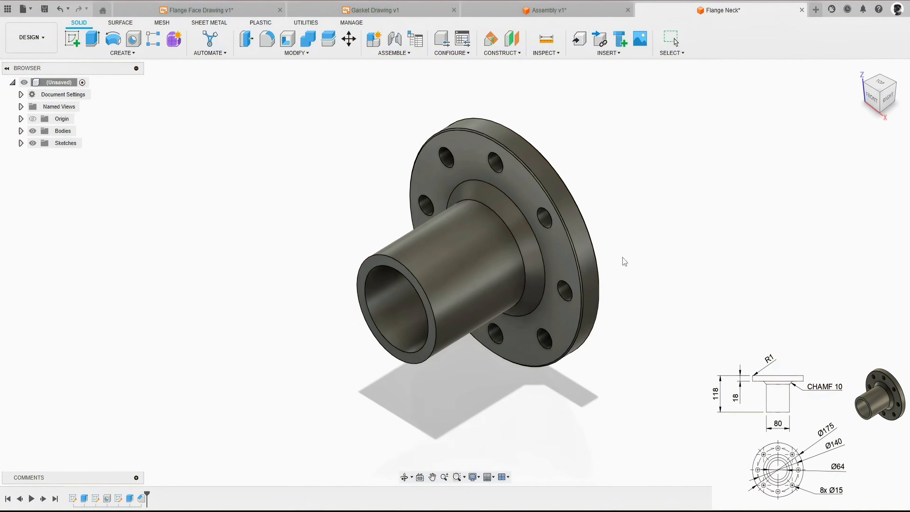
- Start a new design and sketch a 170 mm diameter circle centred on the origin on the front plane
{"action": "left_click", "coordinate": [816, 10]}
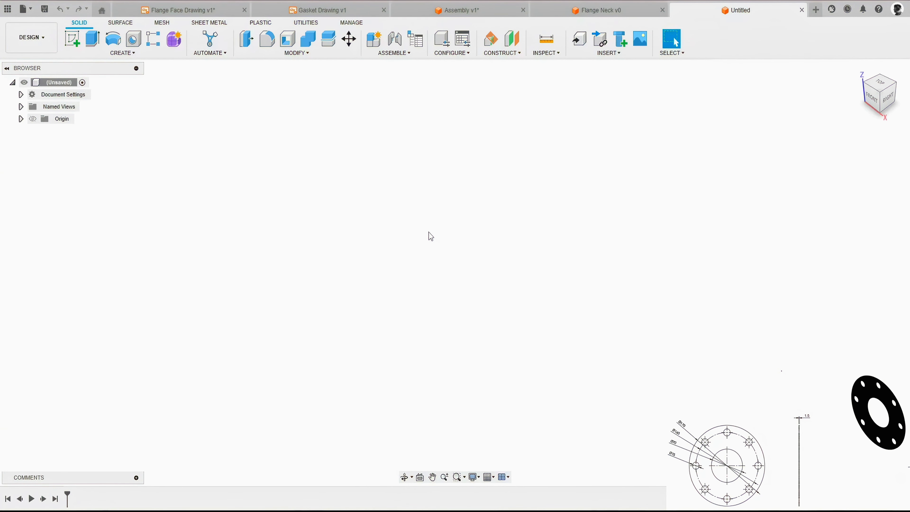
{"action": "key", "text": "c"}
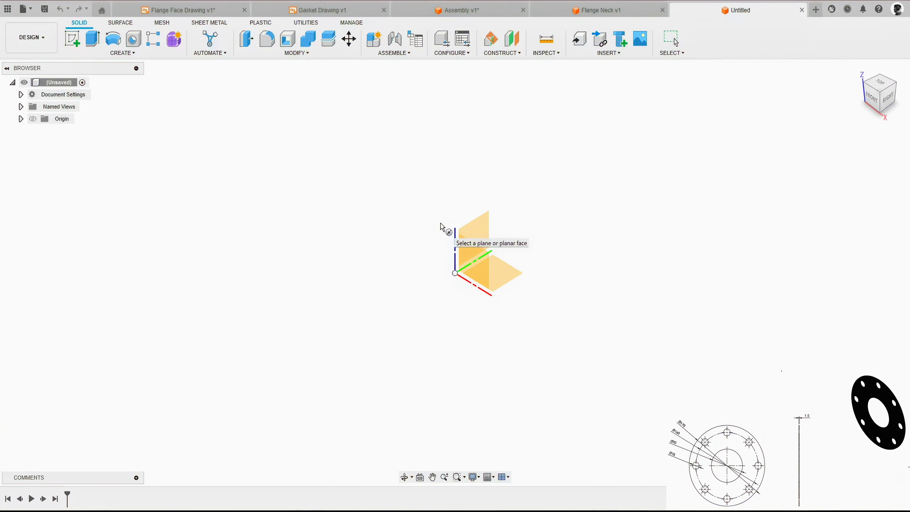
{"action": "left_click", "coordinate": [476, 261]}
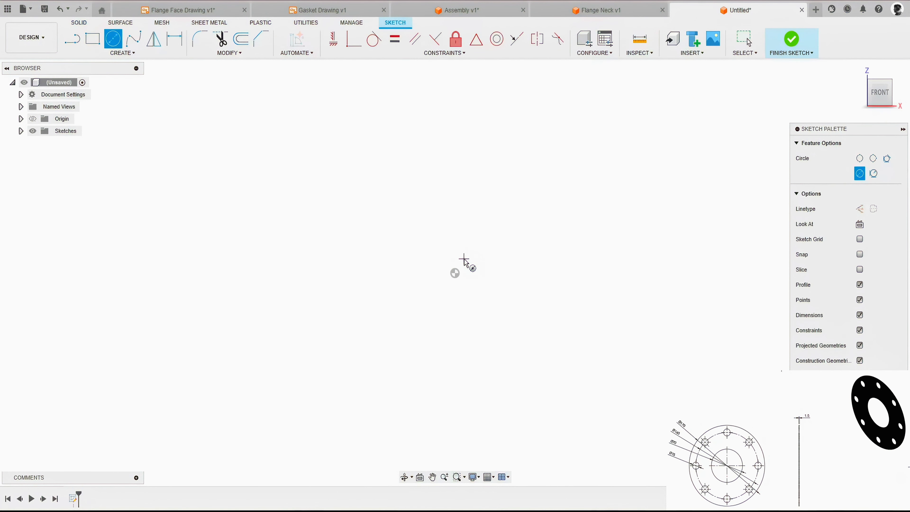
{"action": "left_click", "coordinate": [455, 272]}
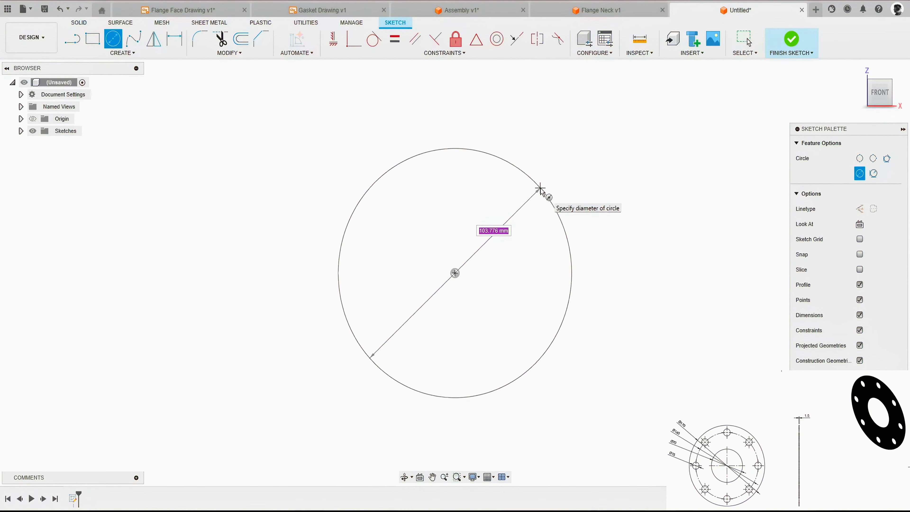
{"action": "type", "text": "17"}
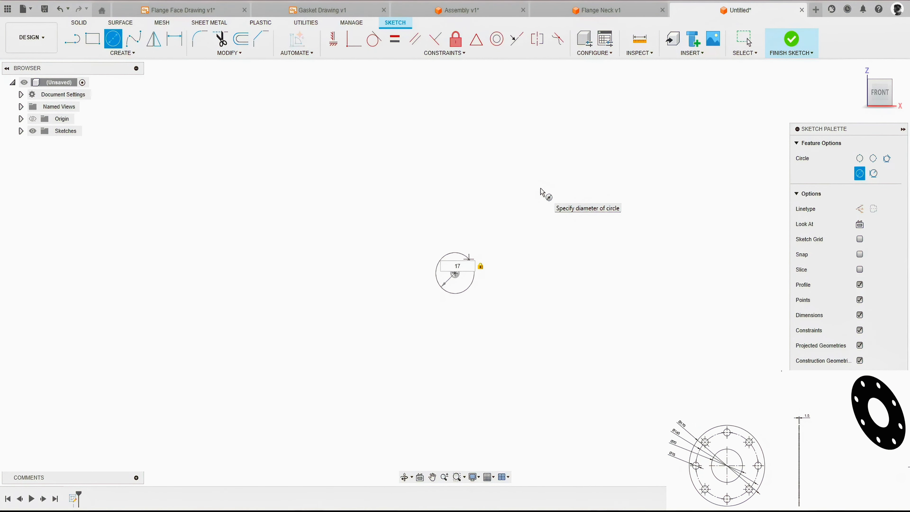
{"action": "type", "text": "0"}
{"action": "key", "text": "Return"}
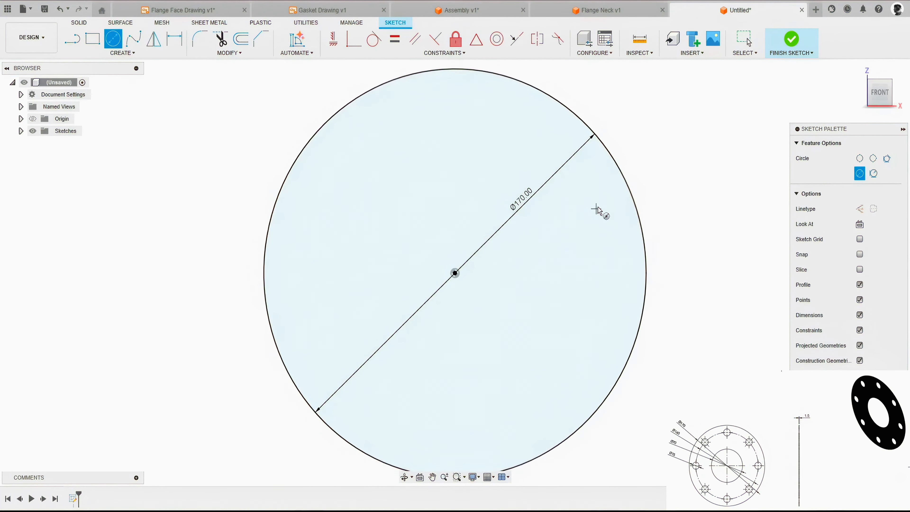
- Add a concentric 140 mm diameter construction circle centred on the origin for the bolt holes
{"action": "left_click", "coordinate": [859, 210]}
{"action": "left_click", "coordinate": [454, 273]}
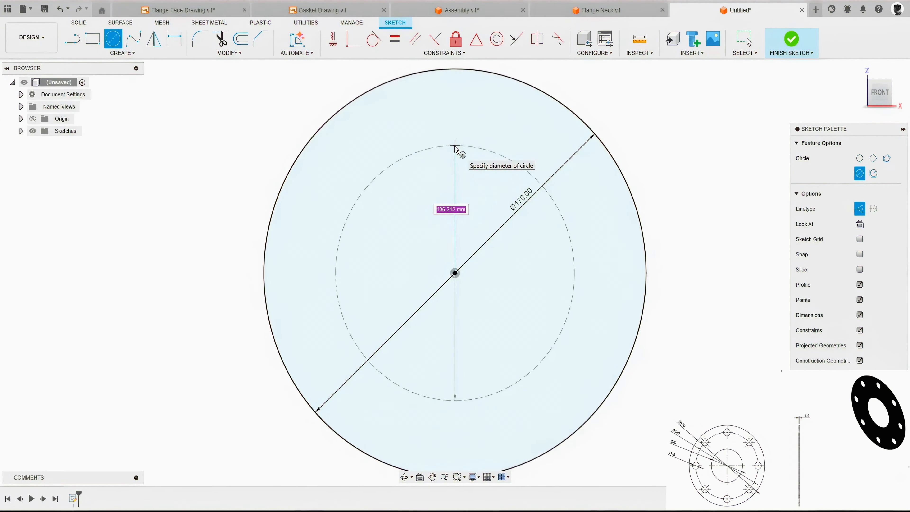
{"action": "type", "text": "140"}
{"action": "key", "text": "Return"}
{"action": "key", "text": "Escape"}
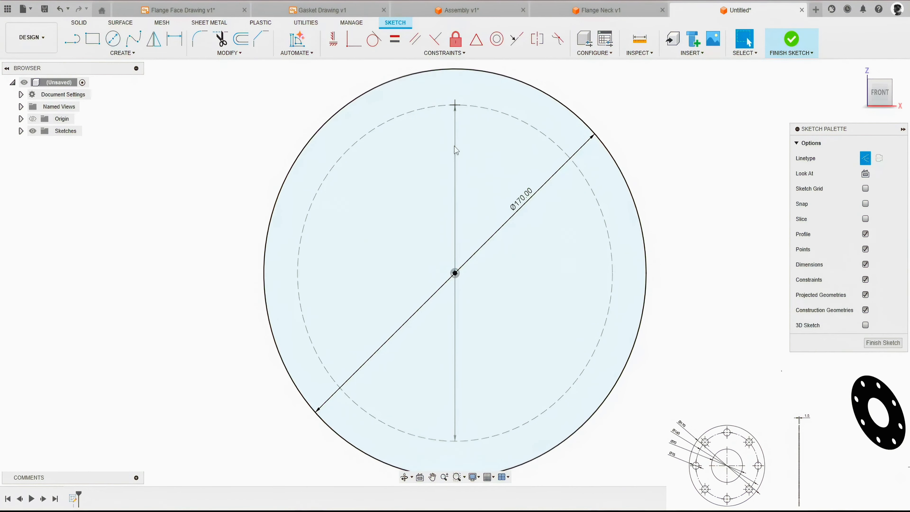
{"action": "scroll", "coordinate": [456, 159], "scroll_direction": "up", "scroll_amount": 2}
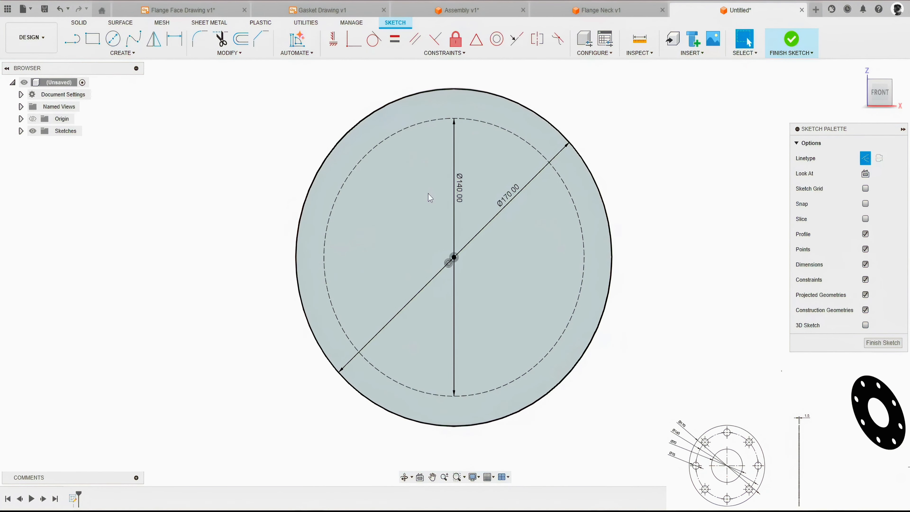
- Sketch a 70 mm diameter circle with normal linetype, centred on the origin, for the gasket's central opening
{"action": "key", "text": "c"}
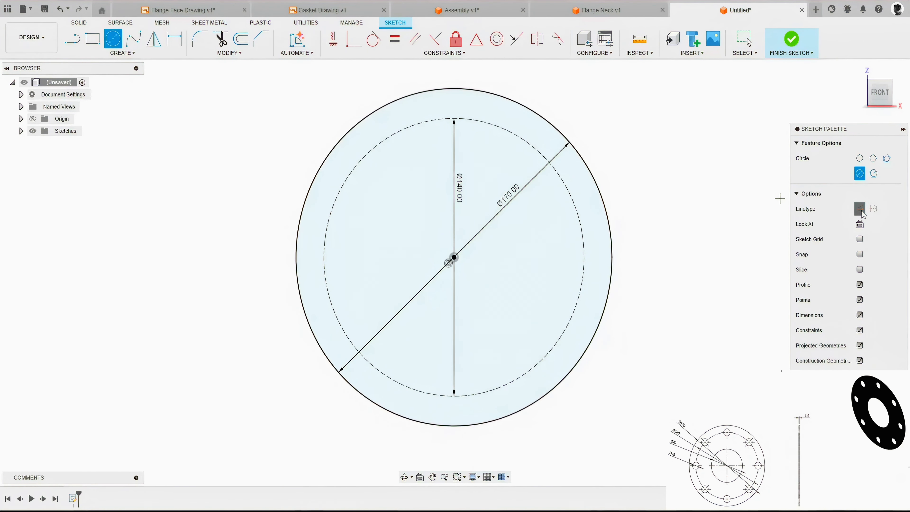
{"action": "left_click", "coordinate": [455, 254]}
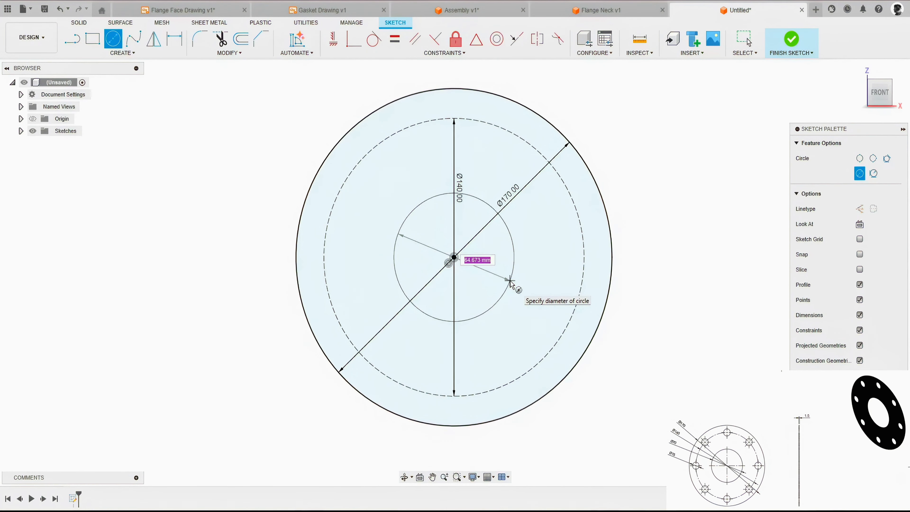
{"action": "type", "text": "70"}
{"action": "key", "text": "Return"}
{"action": "key", "text": "Escape"}
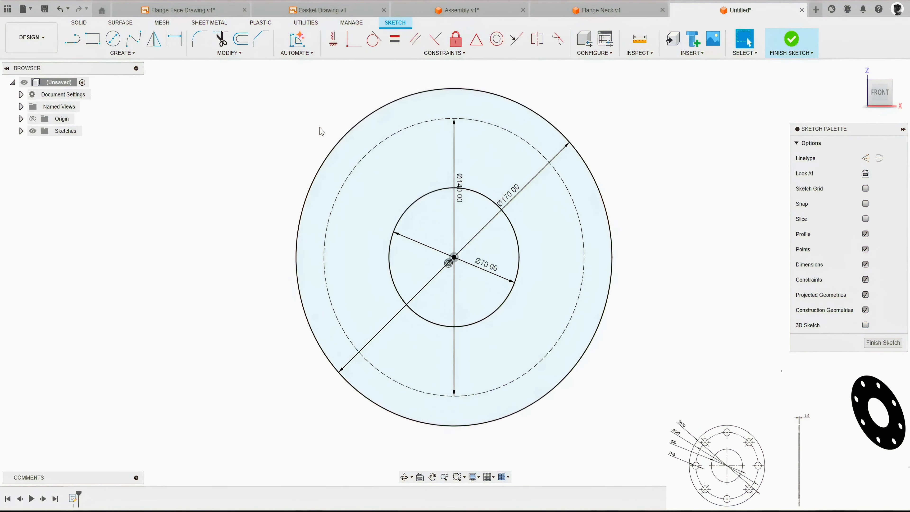
- Sketch a 15 mm diameter bolt hole circle centred on the upper part of the 140 mm construction circle
{"action": "key", "text": "c"}
{"action": "left_click", "coordinate": [394, 133]}
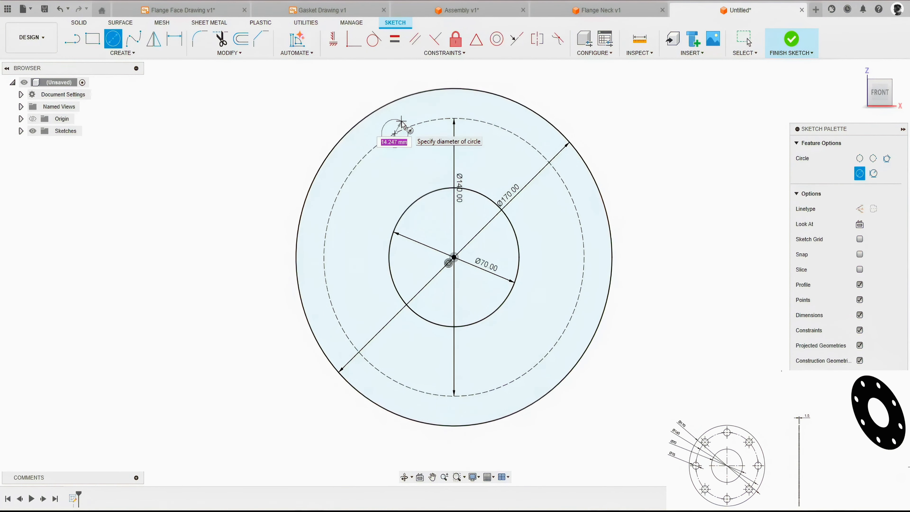
{"action": "type", "text": "15"}
{"action": "key", "text": "Return"}
{"action": "key", "text": "Escape"}
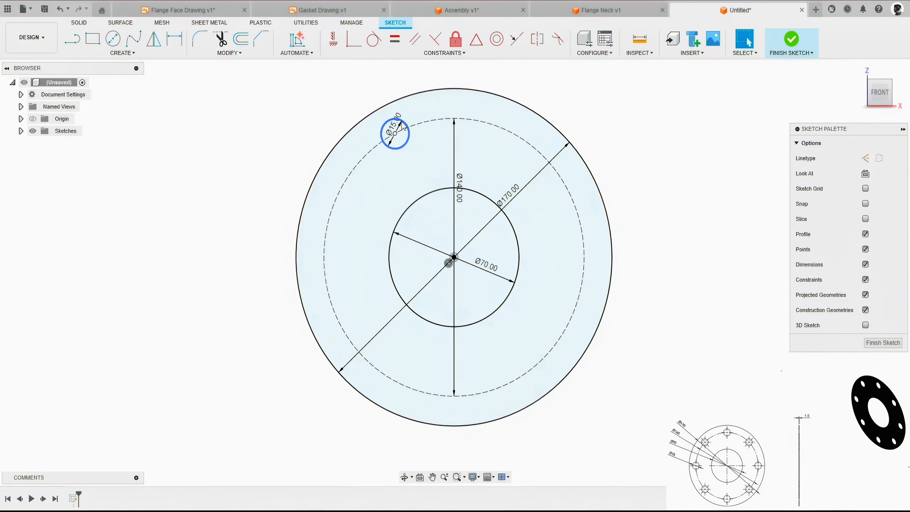
- Constrain the 15 mm circle's centre vertically in line with the origin
{"action": "left_click", "coordinate": [333, 38]}
{"action": "left_click", "coordinate": [394, 133]}
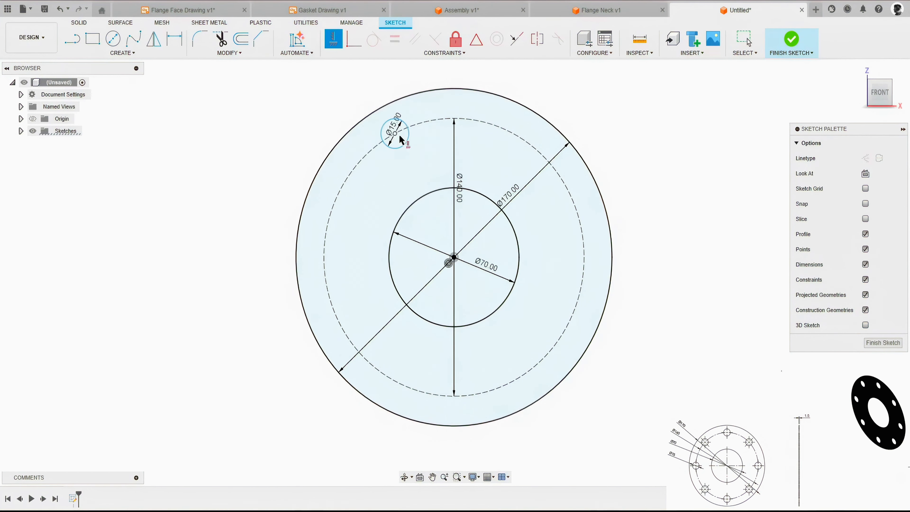
{"action": "left_click", "coordinate": [454, 257]}
{"action": "key", "text": "Escape"}
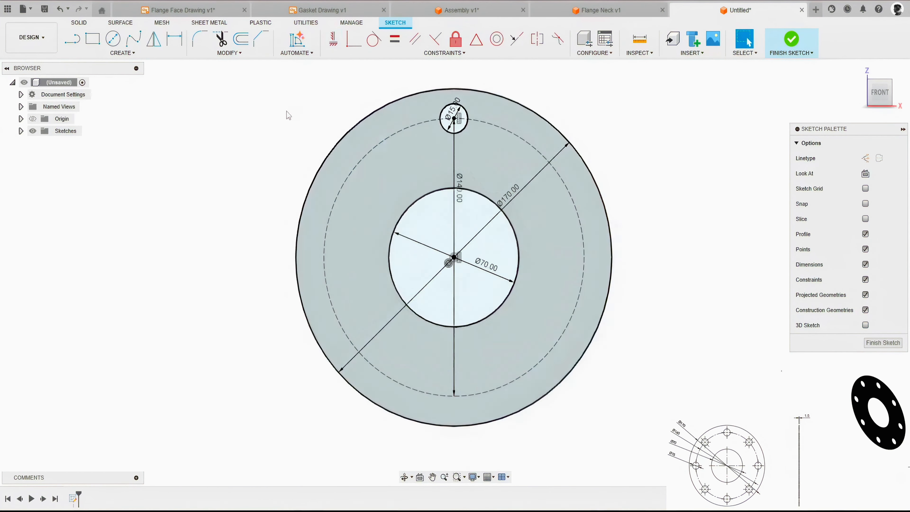
- Pattern the 15 mm circle around the origin as 8 full-circle instances and finish the sketch
{"action": "left_click", "coordinate": [123, 52]}
{"action": "left_click", "coordinate": [119, 186]}
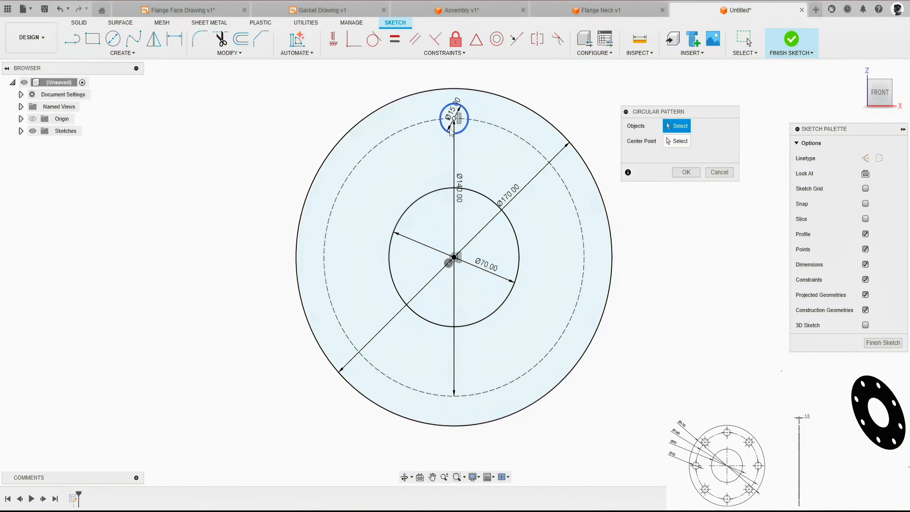
{"action": "left_click", "coordinate": [445, 130]}
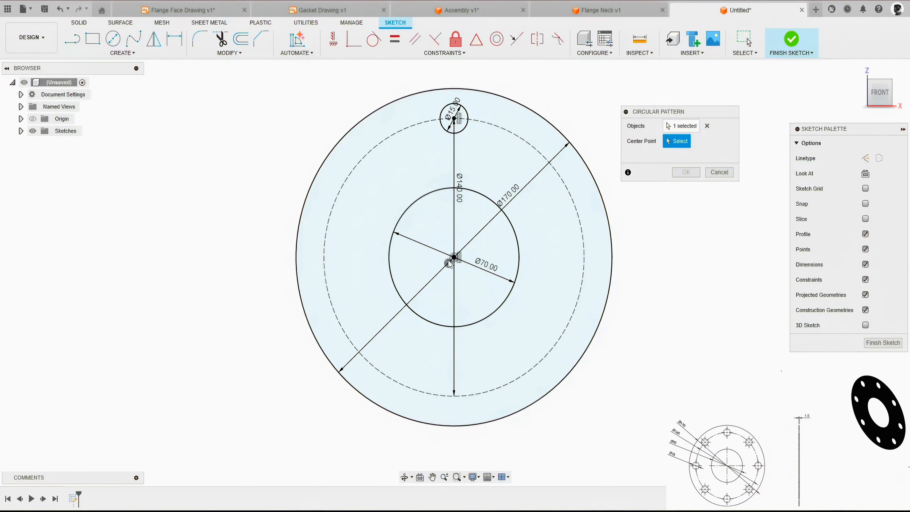
{"action": "left_click", "coordinate": [455, 258]}
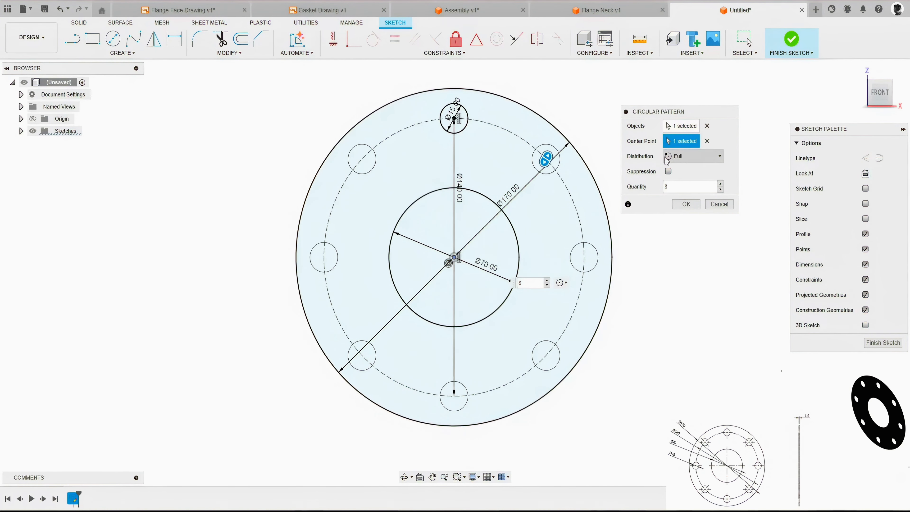
{"action": "left_click", "coordinate": [686, 204]}
{"action": "left_click", "coordinate": [791, 39]}
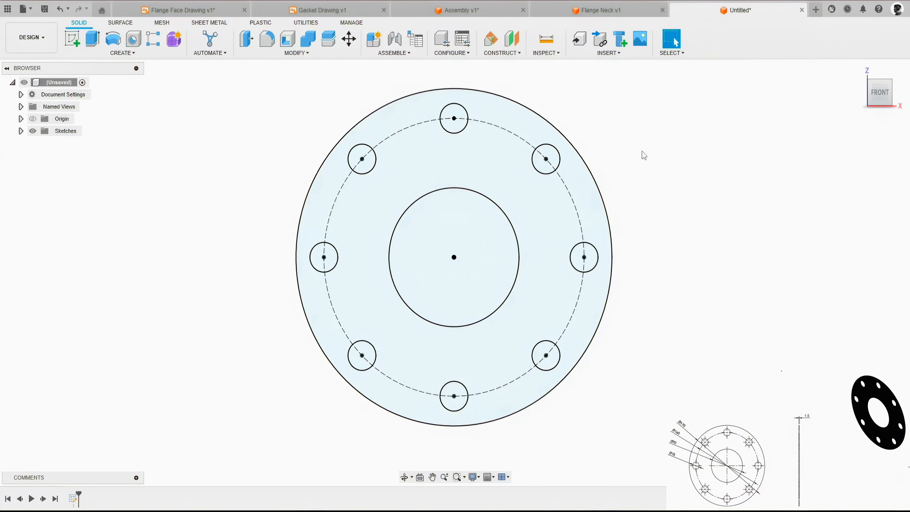
- Extrude the gasket profile around the holes 1.5 mm as a new body and save the design as Gasket V2
{"action": "key", "text": "e"}
{"action": "left_click", "coordinate": [521, 157]}
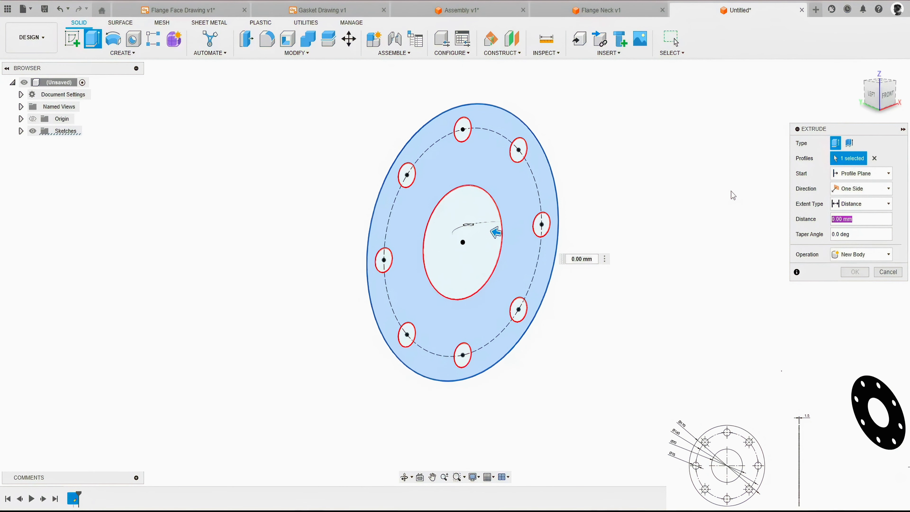
{"action": "type", "text": "1.5"}
{"action": "key", "text": "Return"}
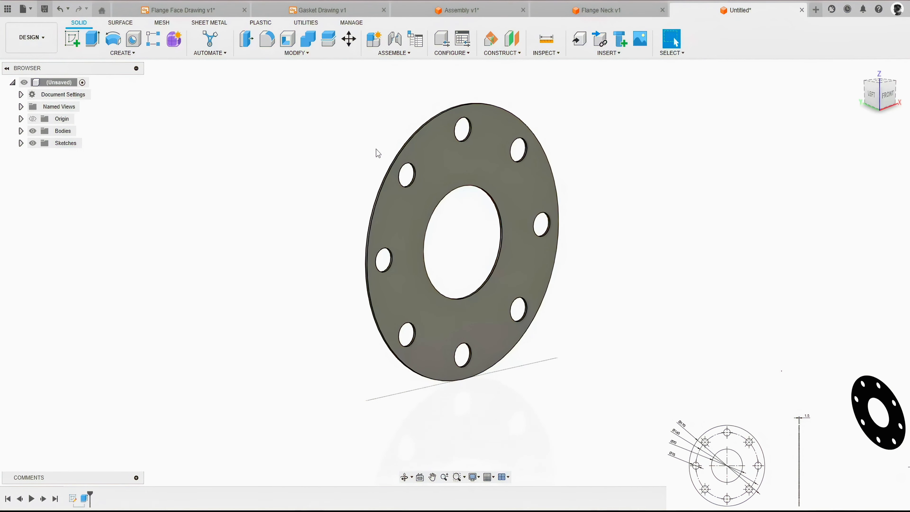
{"action": "type", "text": "Gasket V2"}
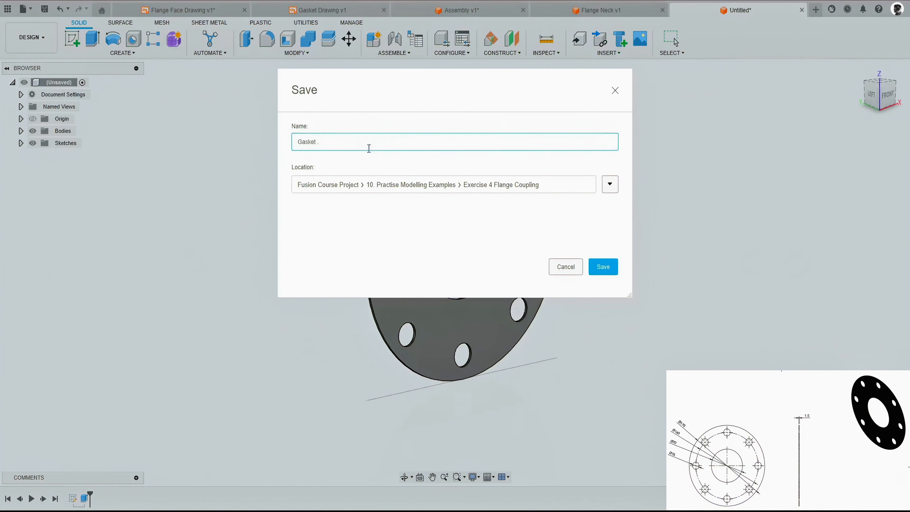
{"action": "left_click", "coordinate": [602, 266]}
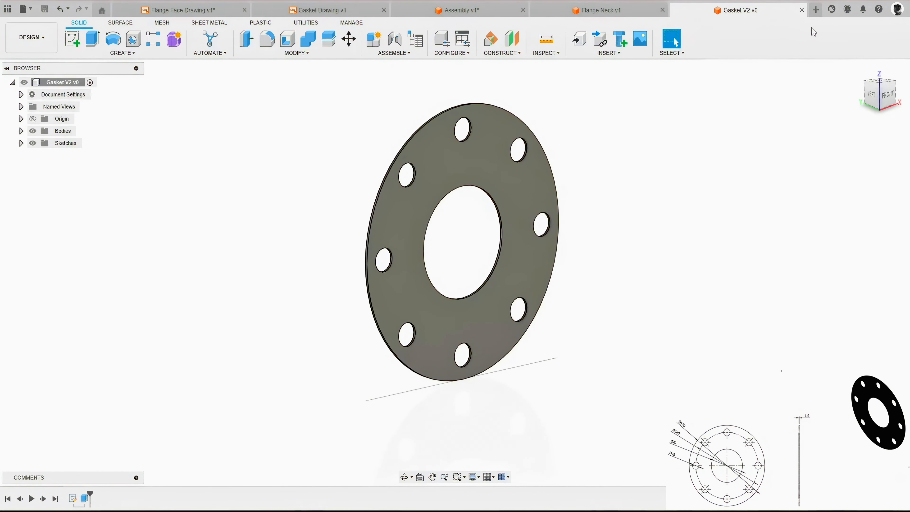
- Start a new design and insert the Flange Neck from the project data at its default position, grounded to parent
{"action": "left_click", "coordinate": [815, 10]}
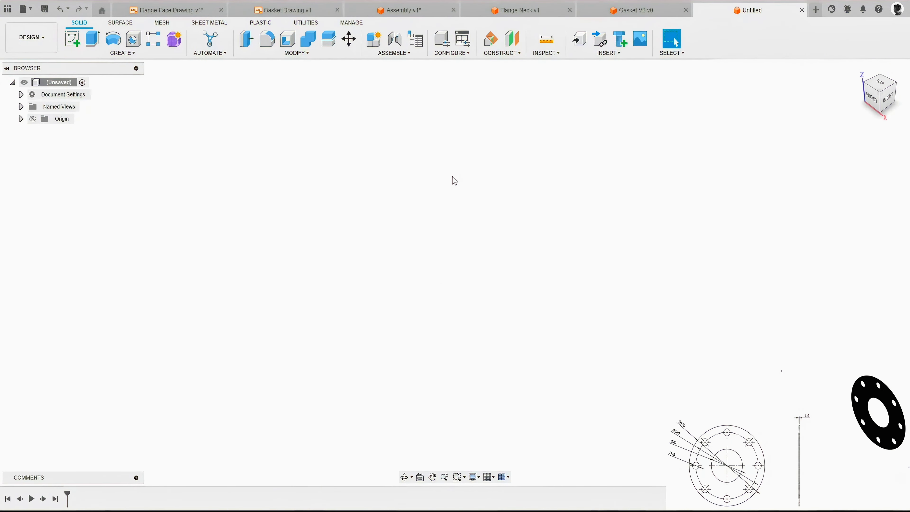
{"action": "left_click", "coordinate": [9, 11]}
{"action": "left_click", "coordinate": [66, 232]}
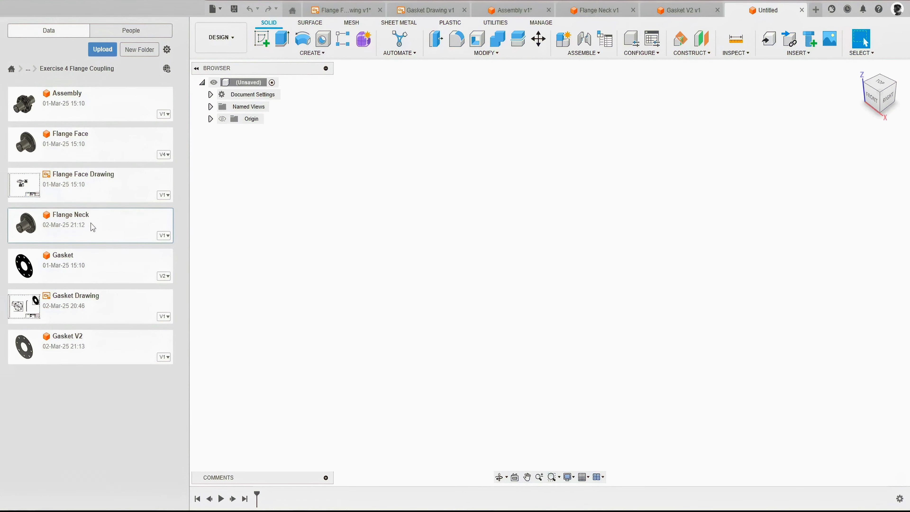
{"action": "right_click", "coordinate": [82, 224]}
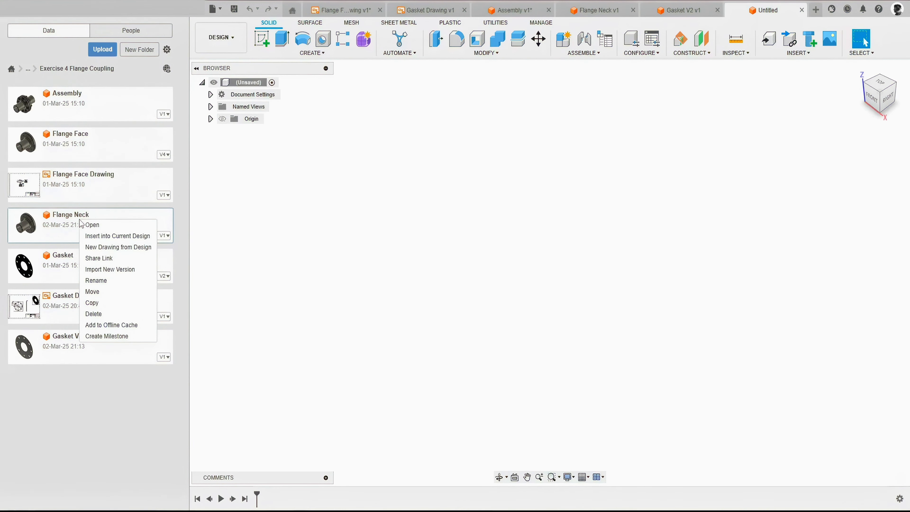
{"action": "left_click", "coordinate": [96, 236]}
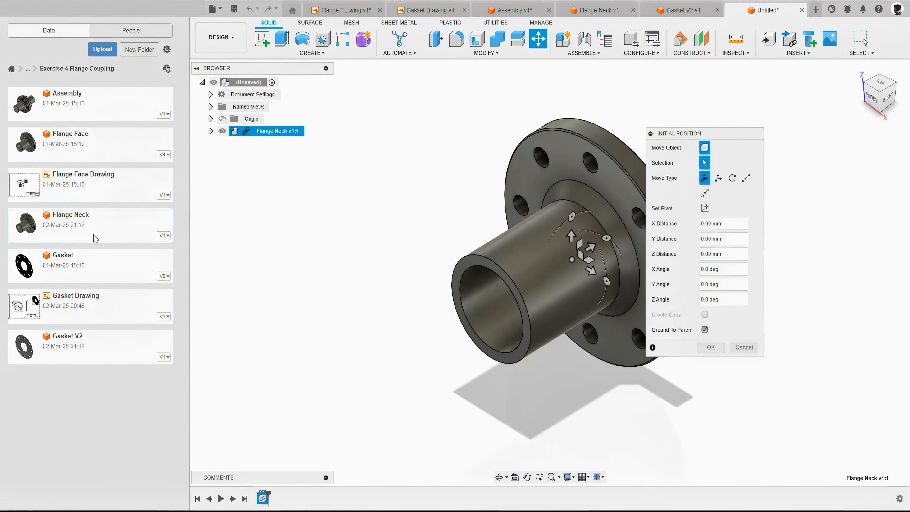
{"action": "left_click", "coordinate": [710, 347]}
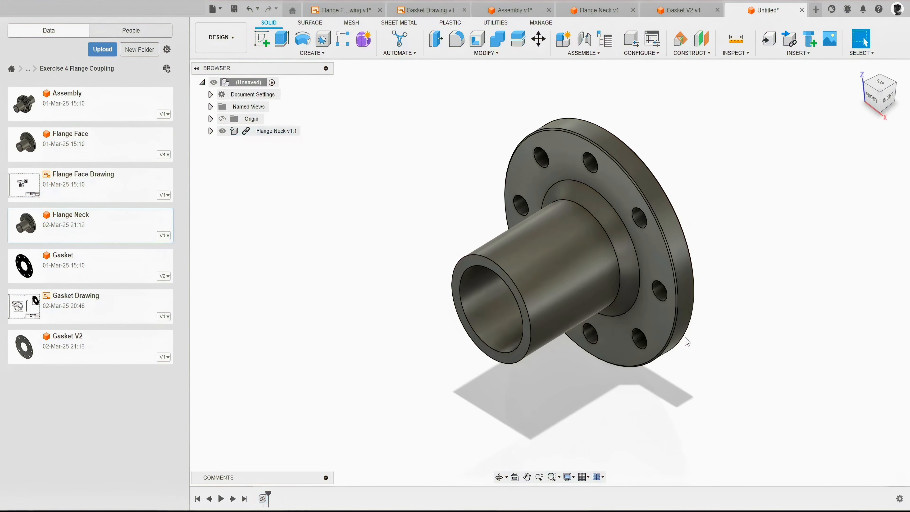
- Insert a second Flange Neck, moved about 210 mm along Y and turned so its flange faces the first one
{"action": "scroll", "coordinate": [690, 341], "scroll_direction": "down", "scroll_amount": 3}
{"action": "middle_click_drag", "start_coordinate": [750, 311], "coordinate": [585, 289]}
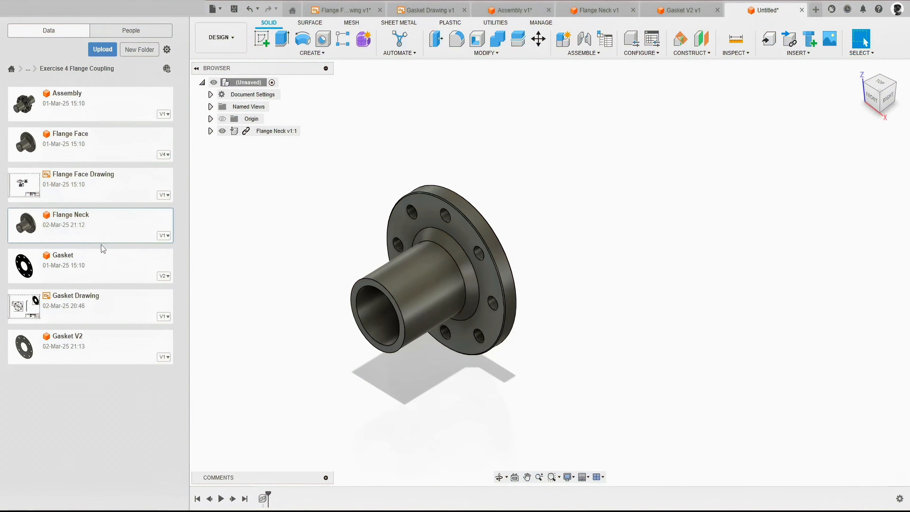
{"action": "right_click", "coordinate": [77, 222]}
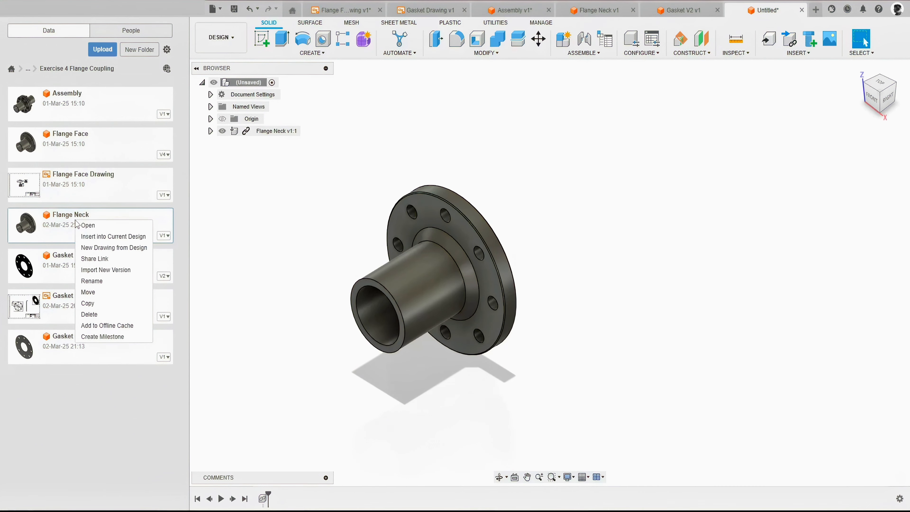
{"action": "left_click", "coordinate": [91, 236]}
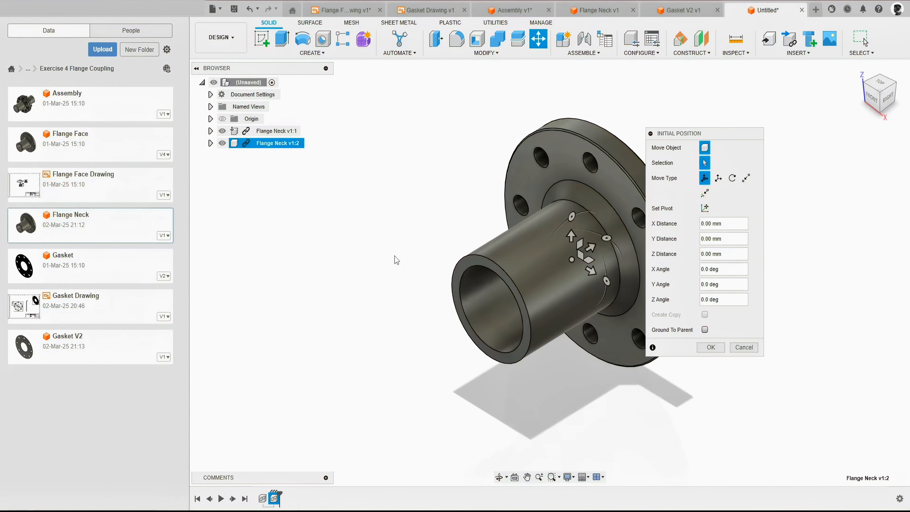
{"action": "left_click_drag", "start_coordinate": [429, 267], "coordinate": [584, 176]}
{"action": "middle_click_drag", "start_coordinate": [599, 172], "coordinate": [544, 207]}
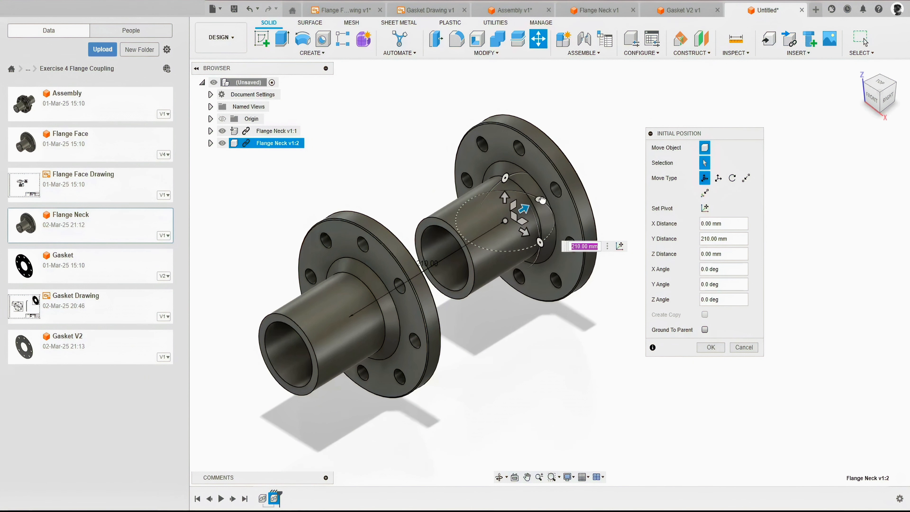
{"action": "left_click_drag", "start_coordinate": [542, 201], "coordinate": [528, 229]}
{"action": "left_click", "coordinate": [703, 350]}
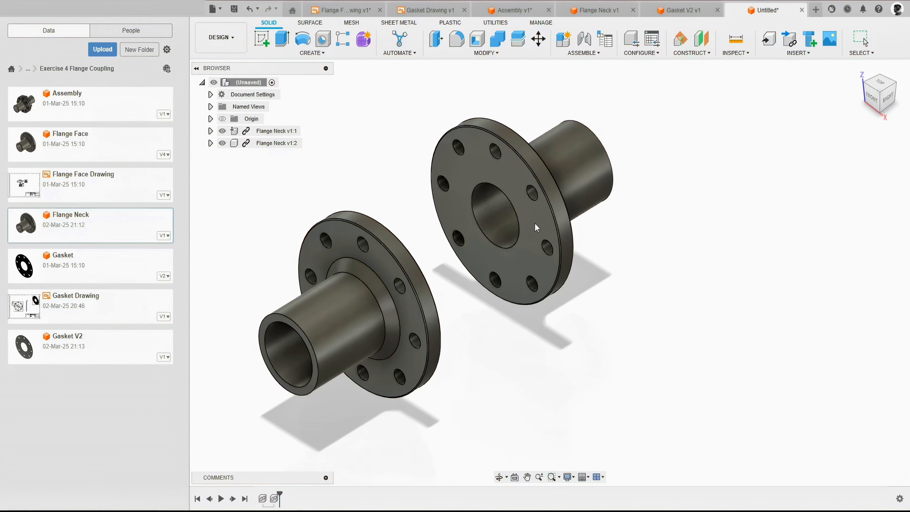
- Insert the Gasket into the design and position it between the two flange necks
{"action": "right_click", "coordinate": [78, 268]}
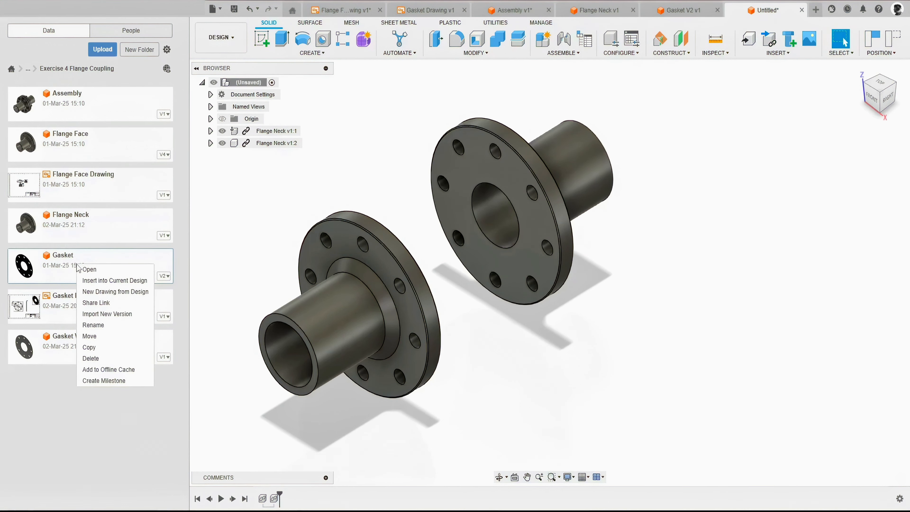
{"action": "left_click", "coordinate": [97, 281]}
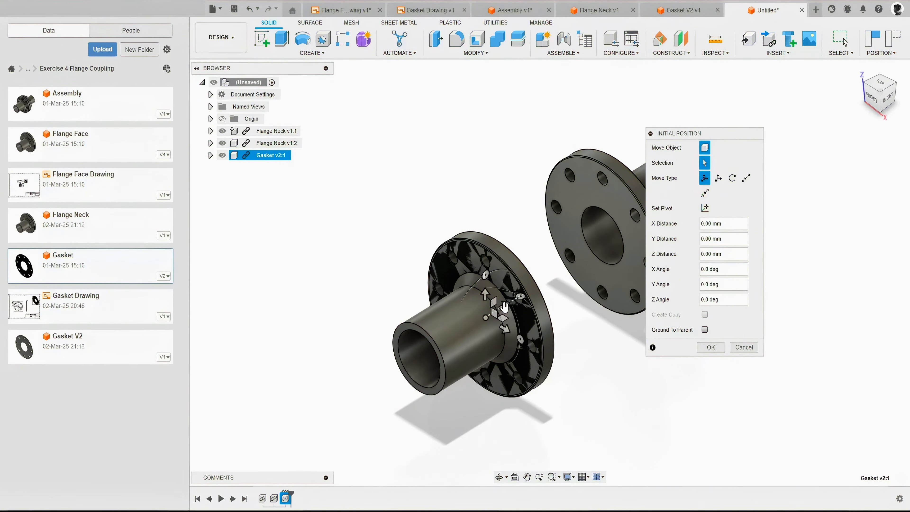
{"action": "left_click_drag", "start_coordinate": [504, 306], "coordinate": [663, 314]}
{"action": "left_click", "coordinate": [710, 346]}
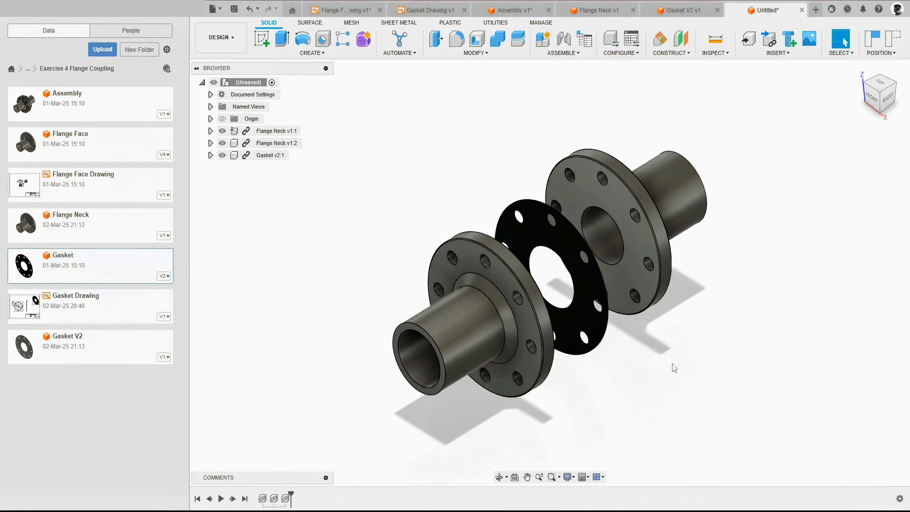
- Join the gasket's inner circular edge to the bore edge on the grounded flange neck's mating face, with zero offsets
{"action": "key", "text": "j"}
{"action": "scroll", "coordinate": [653, 358], "scroll_direction": "up", "scroll_amount": 3}
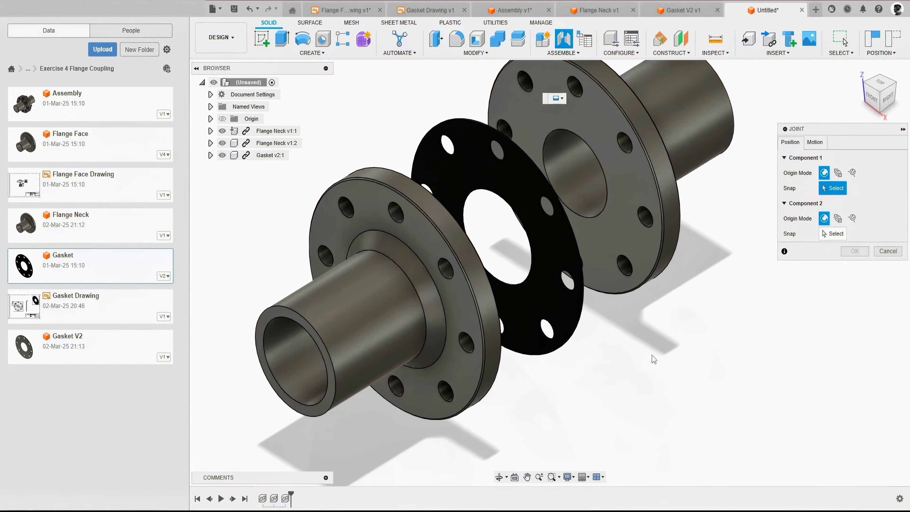
{"action": "middle_click_drag", "start_coordinate": [599, 357], "coordinate": [581, 350], "text": "shift"}
{"action": "scroll", "coordinate": [523, 125], "scroll_direction": "up", "scroll_amount": 5}
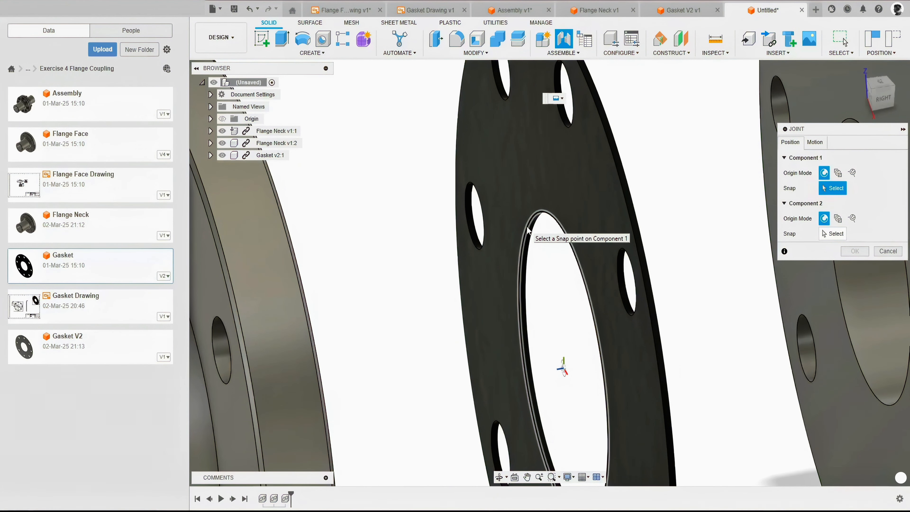
{"action": "left_click", "coordinate": [528, 230]}
{"action": "scroll", "coordinate": [528, 230], "scroll_direction": "down", "scroll_amount": 5}
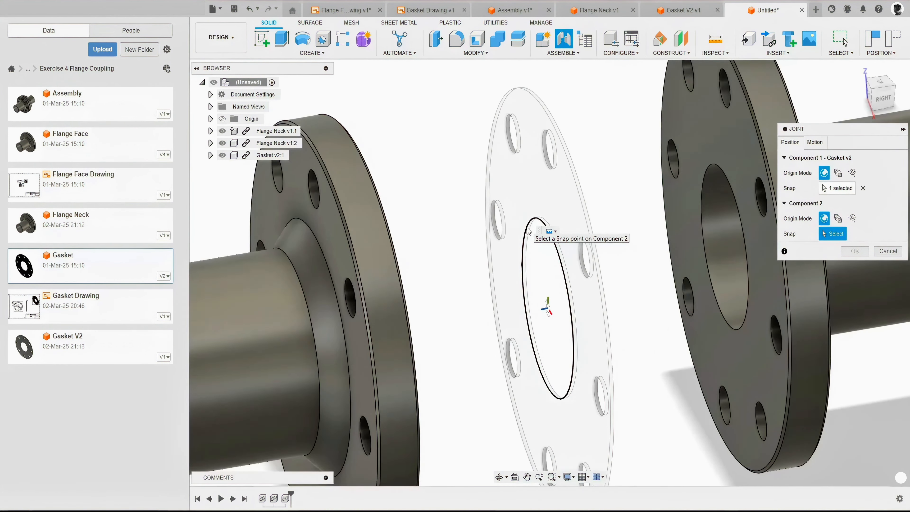
{"action": "middle_click_drag", "start_coordinate": [528, 231], "coordinate": [434, 230], "text": "shift"}
{"action": "scroll", "coordinate": [434, 229], "scroll_direction": "up", "scroll_amount": 3}
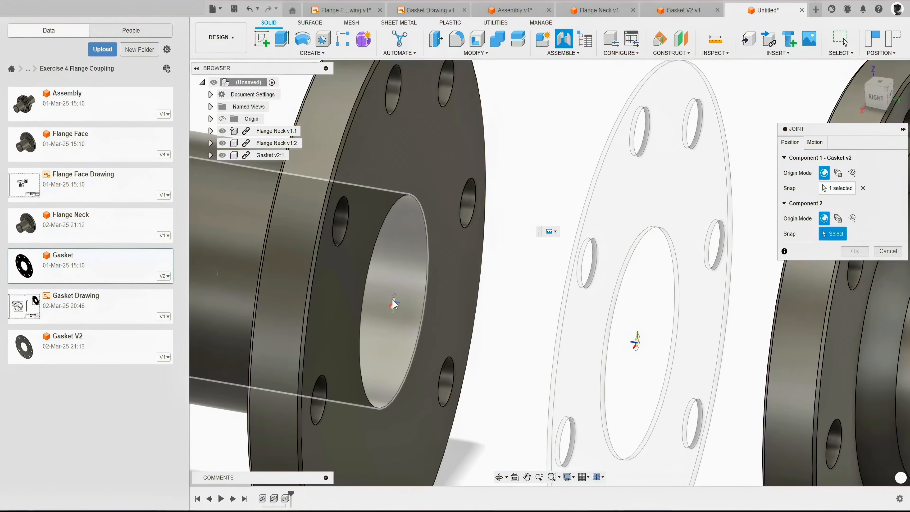
{"action": "left_click", "coordinate": [425, 221]}
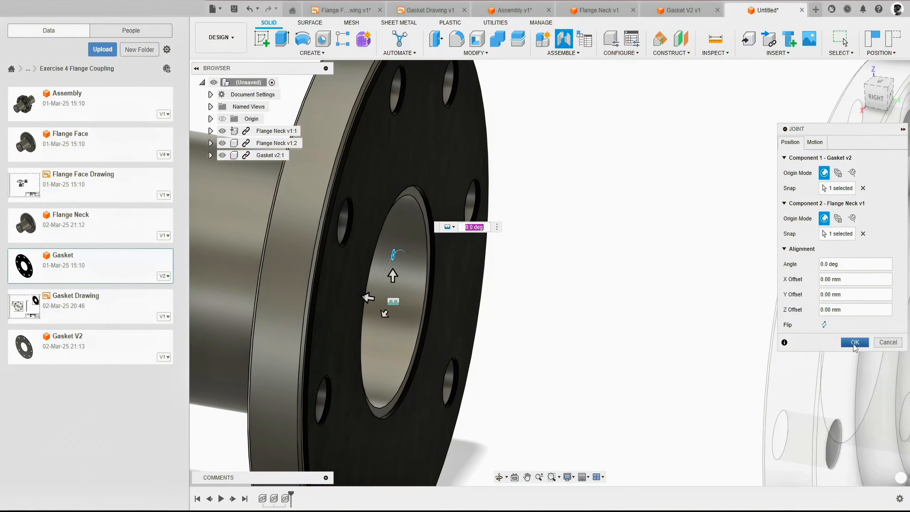
{"action": "middle_click_drag", "start_coordinate": [603, 228], "coordinate": [473, 185], "text": "shift"}
{"action": "middle_click_drag", "start_coordinate": [473, 184], "coordinate": [690, 316]}
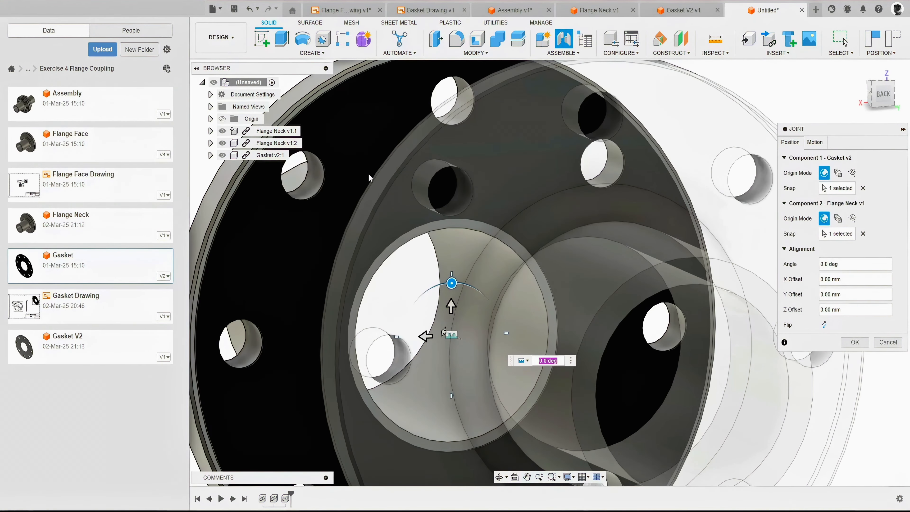
{"action": "mouse_move", "coordinate": [365, 187]}
{"action": "middle_mouse_down", "text": "shift"}
{"action": "mouse_move", "coordinate": [349, 182]}
{"action": "mouse_move", "coordinate": [366, 183]}
{"action": "middle_mouse_up", "text": "shift"}
{"action": "left_click", "coordinate": [855, 342]}
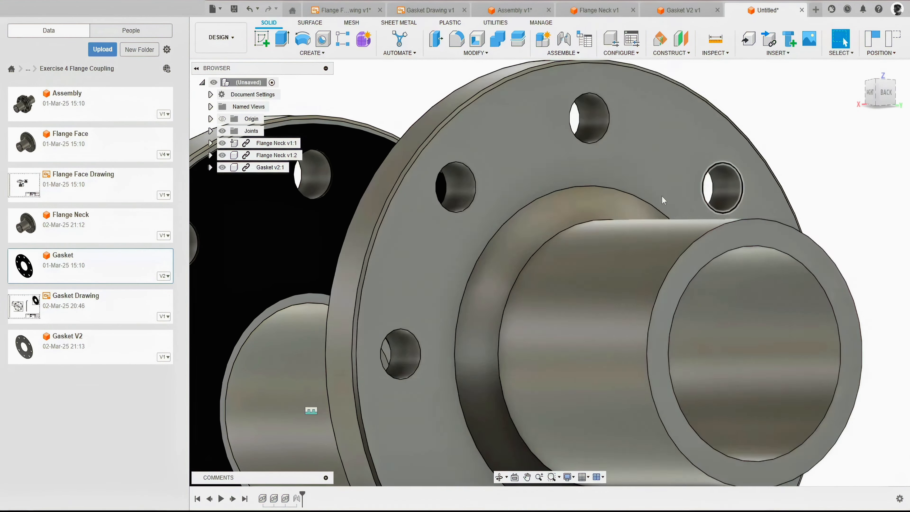
- Bring the second flange neck closer and join its face bore edge to the gasket's exposed inner circular edge
{"action": "middle_click_drag", "start_coordinate": [460, 170], "coordinate": [549, 181], "text": "shift"}
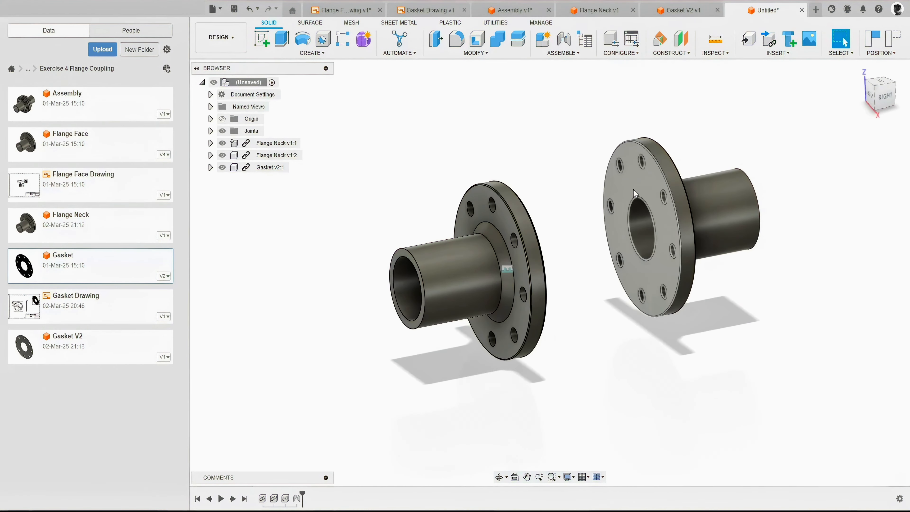
{"action": "left_click_drag", "start_coordinate": [633, 190], "coordinate": [596, 197]}
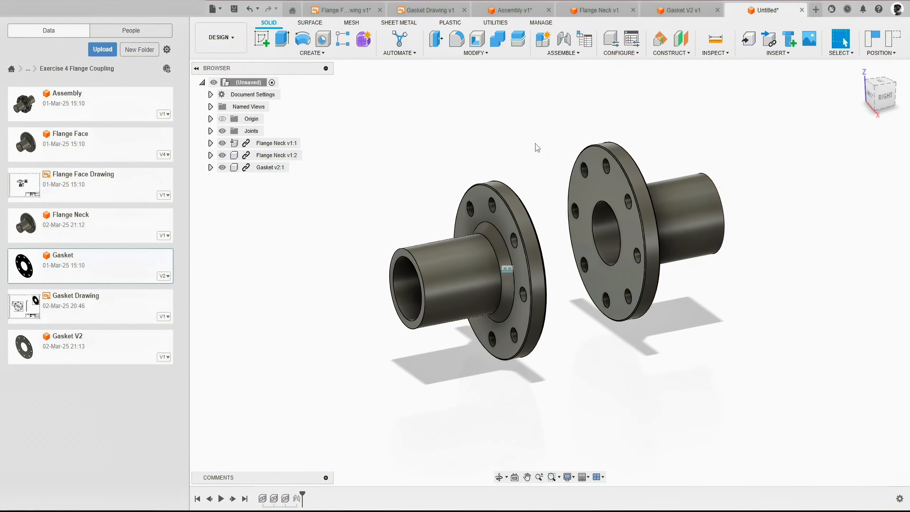
{"action": "key", "text": "j"}
{"action": "scroll", "coordinate": [581, 212], "scroll_direction": "up", "scroll_amount": 5}
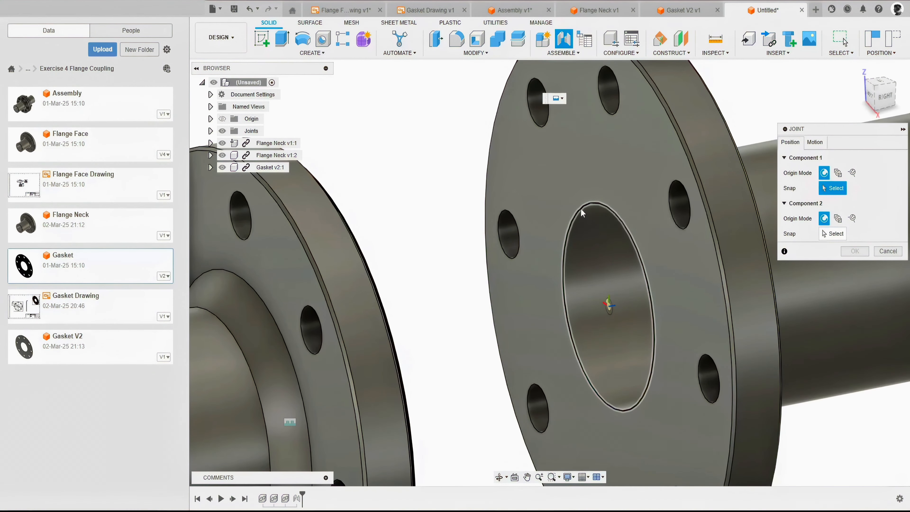
{"action": "left_click", "coordinate": [581, 213]}
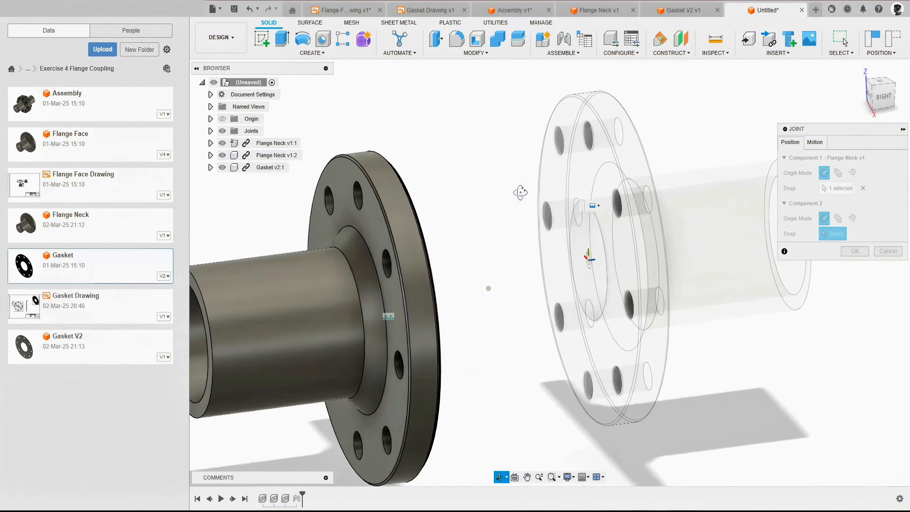
{"action": "scroll", "coordinate": [412, 255], "scroll_direction": "up", "scroll_amount": 2}
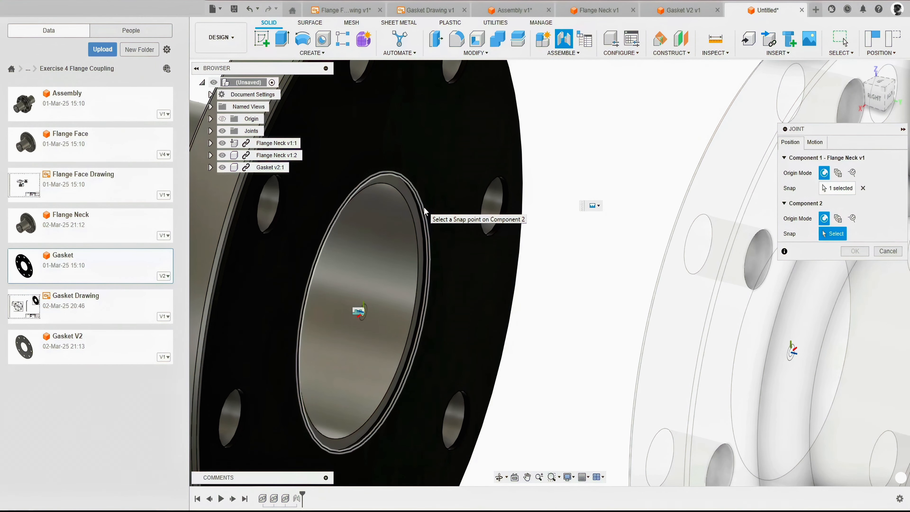
{"action": "left_click", "coordinate": [423, 208]}
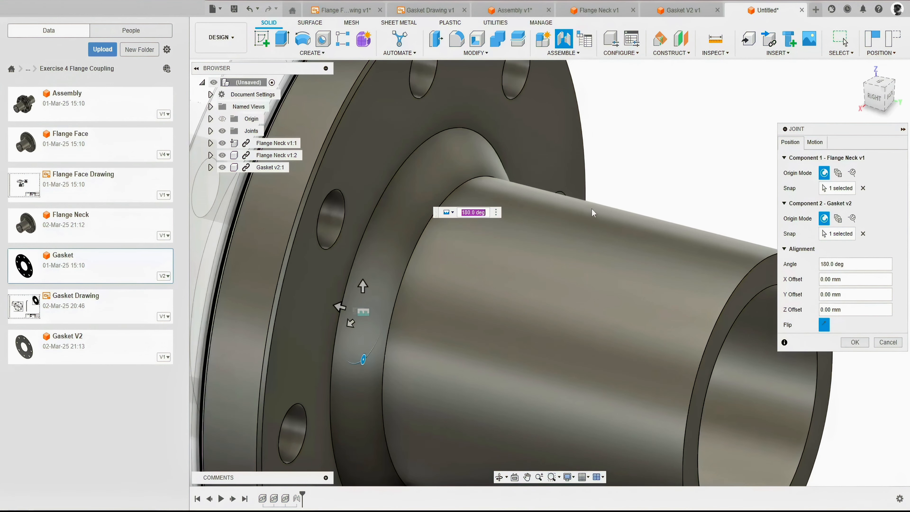
{"action": "left_click", "coordinate": [854, 342]}
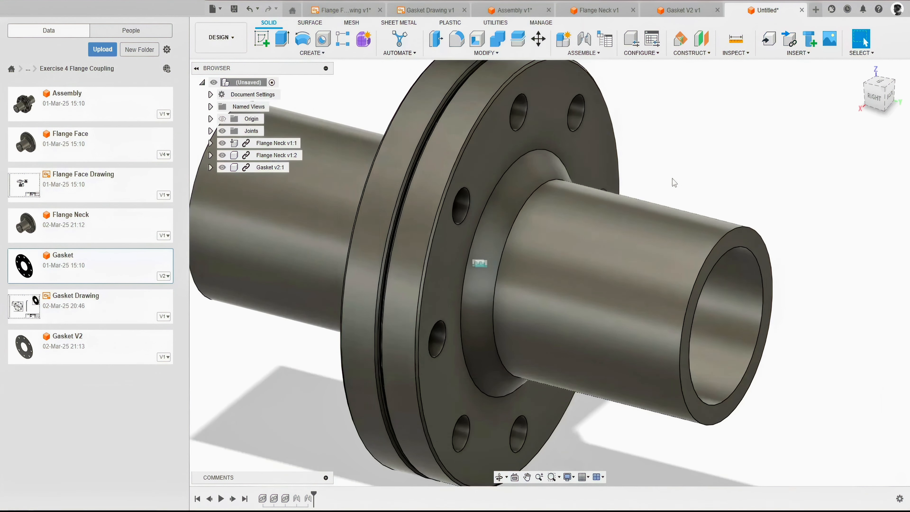
- Examine the joined flanges from several sides, checking the gasket's seating between the faces and the alignment of the bolt holes
{"action": "middle_click_drag", "start_coordinate": [524, 174], "coordinate": [549, 156], "text": "shift"}
{"action": "scroll", "coordinate": [543, 86], "scroll_direction": "up", "scroll_amount": 8}
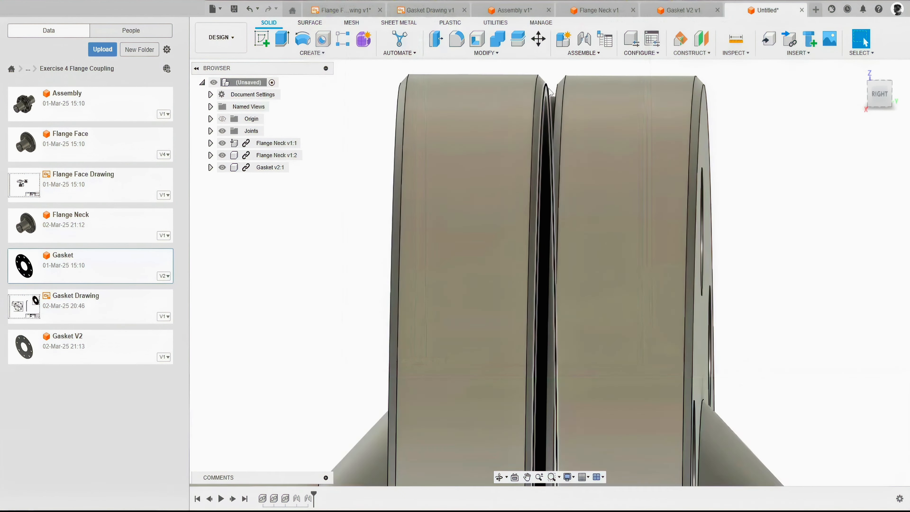
{"action": "middle_click_drag", "start_coordinate": [544, 85], "coordinate": [588, 81], "text": "shift"}
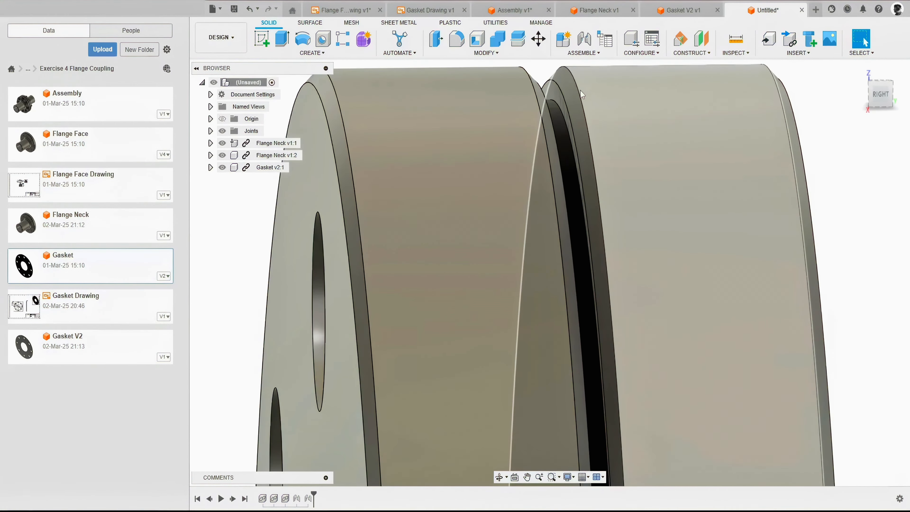
{"action": "scroll", "coordinate": [578, 92], "scroll_direction": "down", "scroll_amount": 5}
{"action": "middle_click_drag", "start_coordinate": [564, 120], "coordinate": [618, 116], "text": "shift"}
{"action": "middle_click_drag", "start_coordinate": [607, 353], "coordinate": [532, 157]}
{"action": "middle_click_drag", "start_coordinate": [527, 276], "coordinate": [603, 81]}
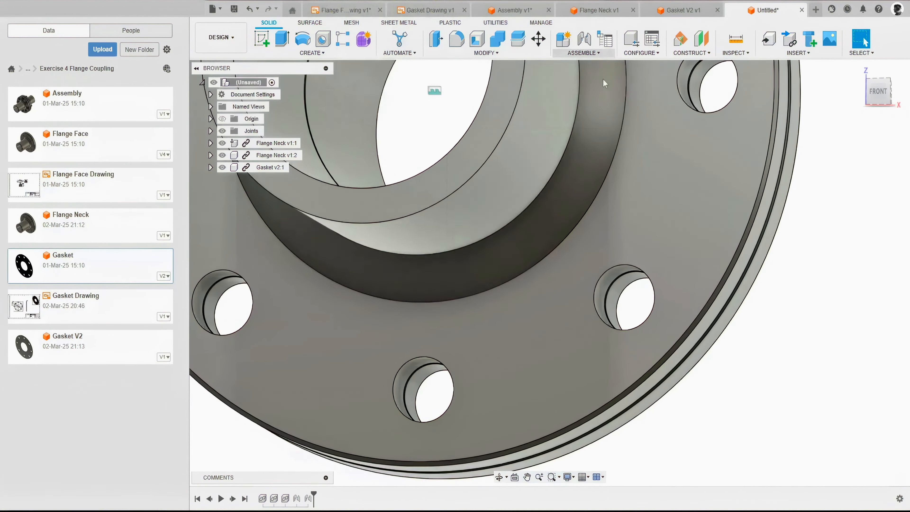
{"action": "middle_click_drag", "start_coordinate": [468, 193], "coordinate": [668, 267]}
{"action": "middle_click_drag", "start_coordinate": [492, 121], "coordinate": [545, 267]}
{"action": "mouse_move", "coordinate": [539, 135]}
{"action": "middle_mouse_down"}
{"action": "mouse_move", "coordinate": [531, 191]}
{"action": "mouse_move", "coordinate": [509, 220]}
{"action": "middle_mouse_up"}
{"action": "left_click", "coordinate": [859, 69]}
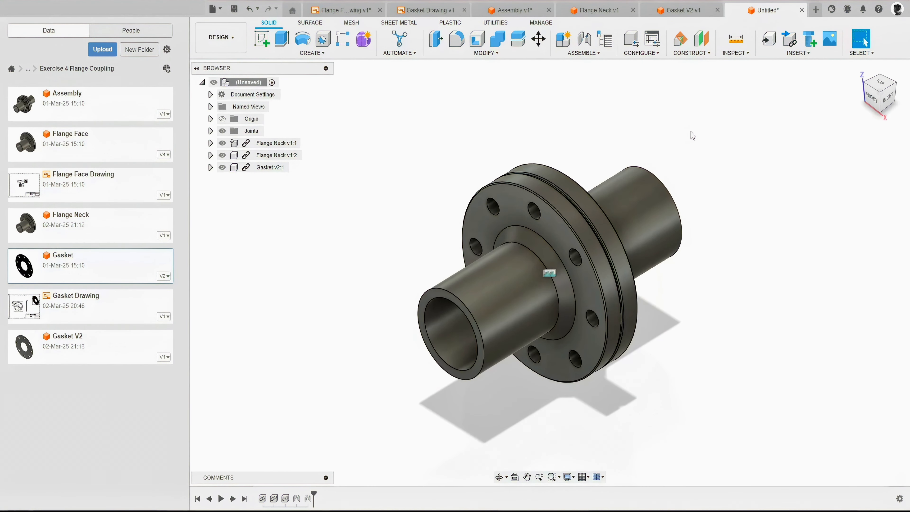
- Hide the project data and choose the ISO 4162:2012 flanged hex head bolt from the metric fastener library for insertion
{"action": "left_click", "coordinate": [197, 9]}
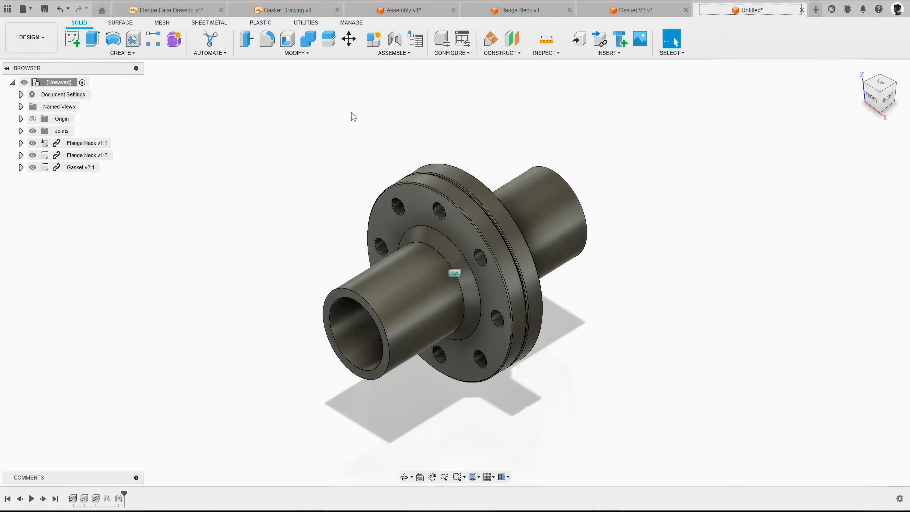
{"action": "left_click", "coordinate": [622, 44]}
{"action": "left_click_drag", "start_coordinate": [793, 136], "coordinate": [175, 101]}
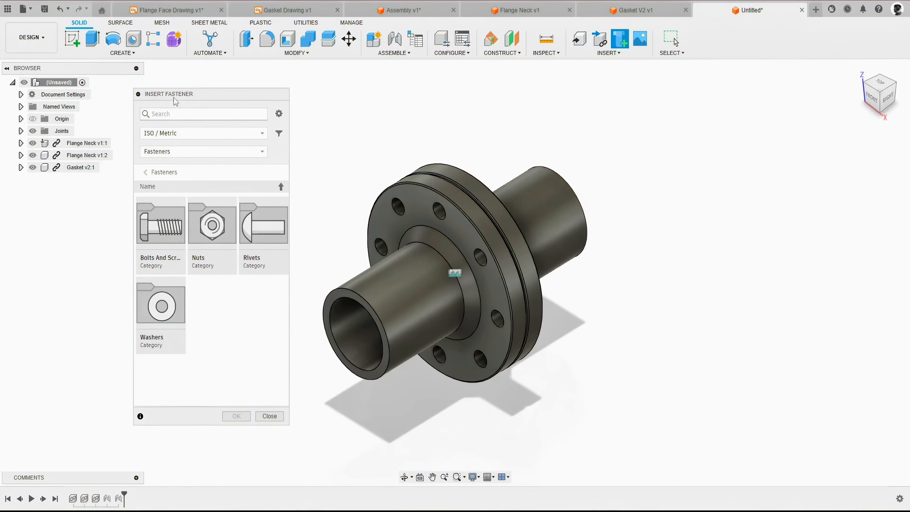
{"action": "left_click", "coordinate": [161, 226]}
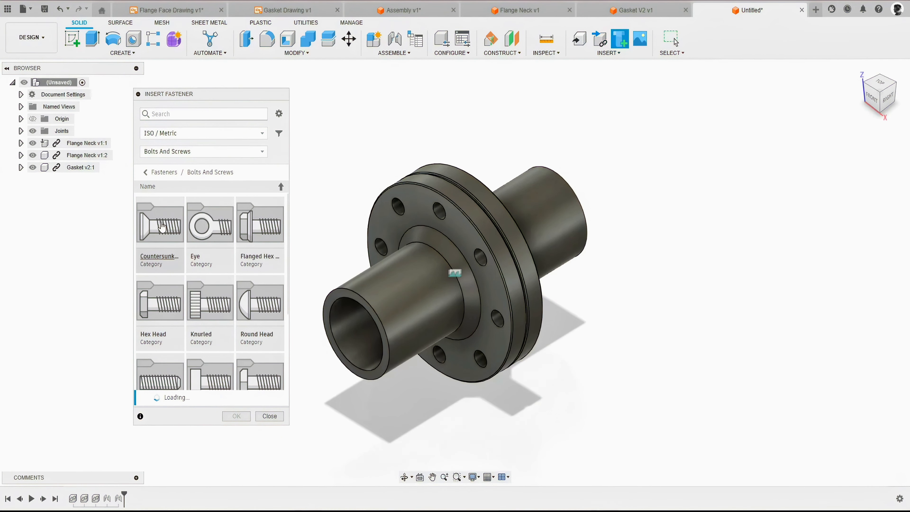
{"action": "left_click", "coordinate": [245, 229]}
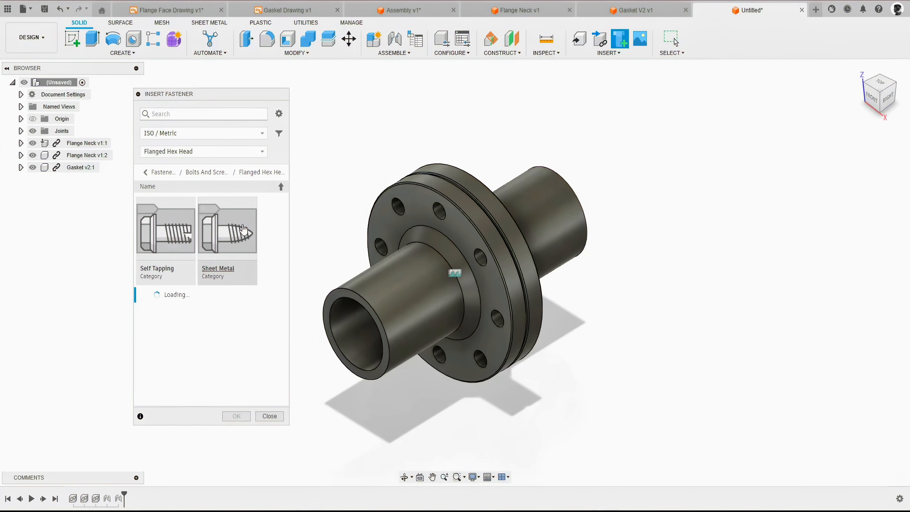
{"action": "left_click", "coordinate": [189, 136]}
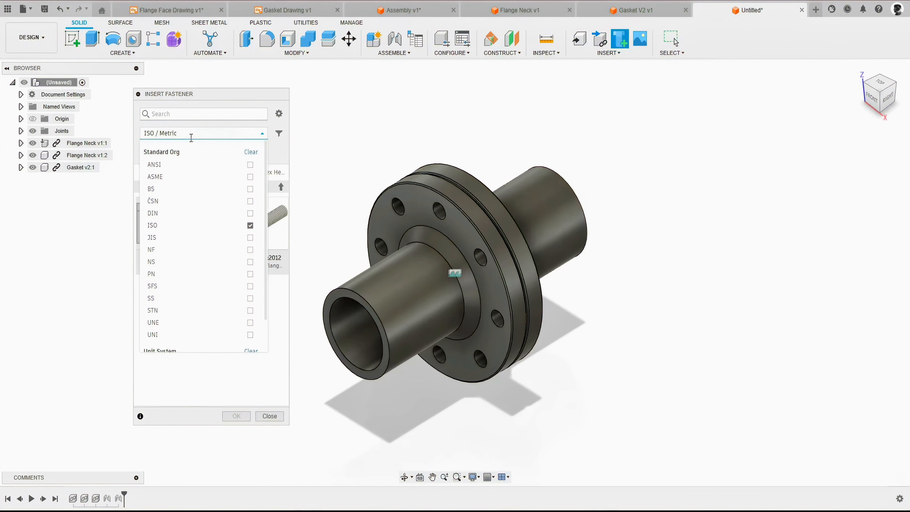
{"action": "left_click", "coordinate": [204, 134]}
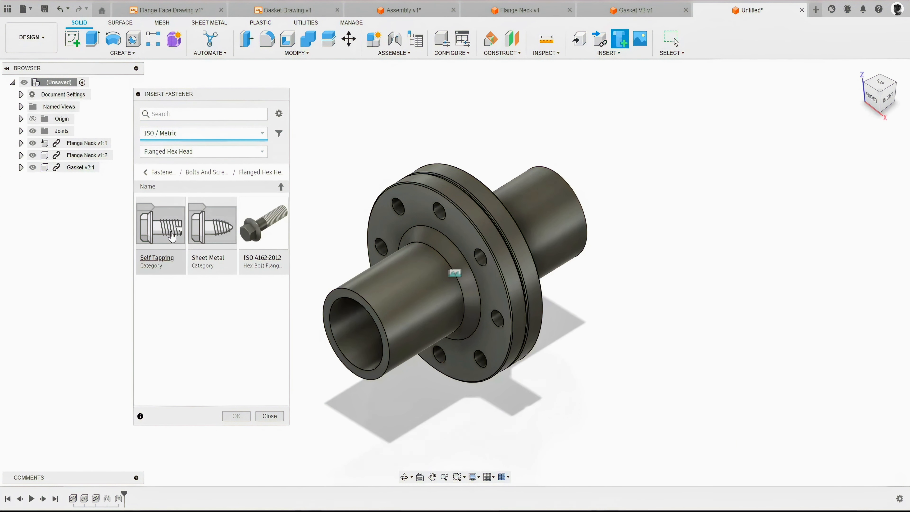
{"action": "left_click", "coordinate": [255, 227]}
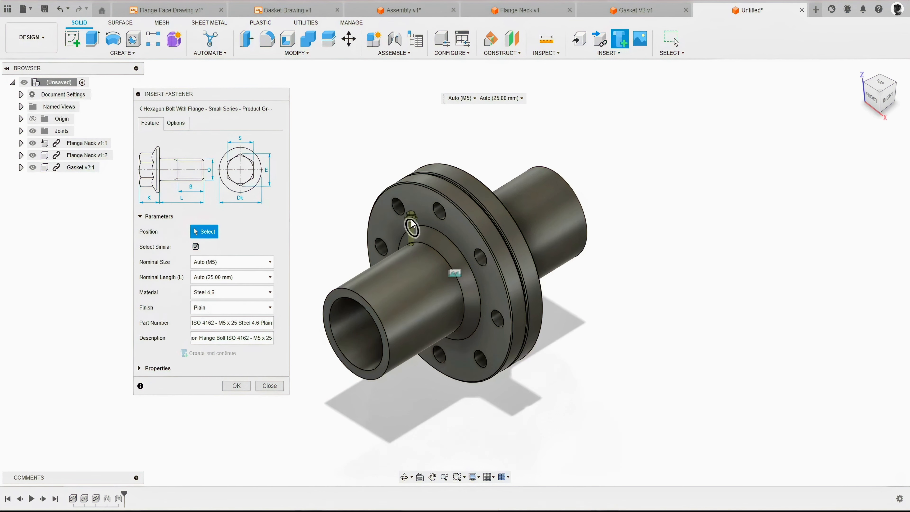
- Position the flange bolts in all eight holes of the grounded flange neck, with automatic M14 size and 60 mm length
{"action": "scroll", "coordinate": [428, 214], "scroll_direction": "up", "scroll_amount": 3}
{"action": "left_click", "coordinate": [444, 209]}
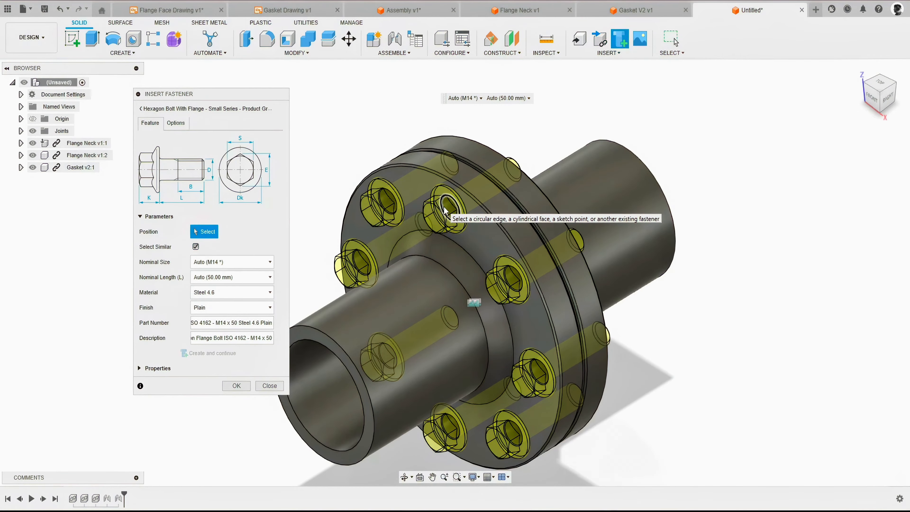
{"action": "left_click", "coordinate": [444, 209]}
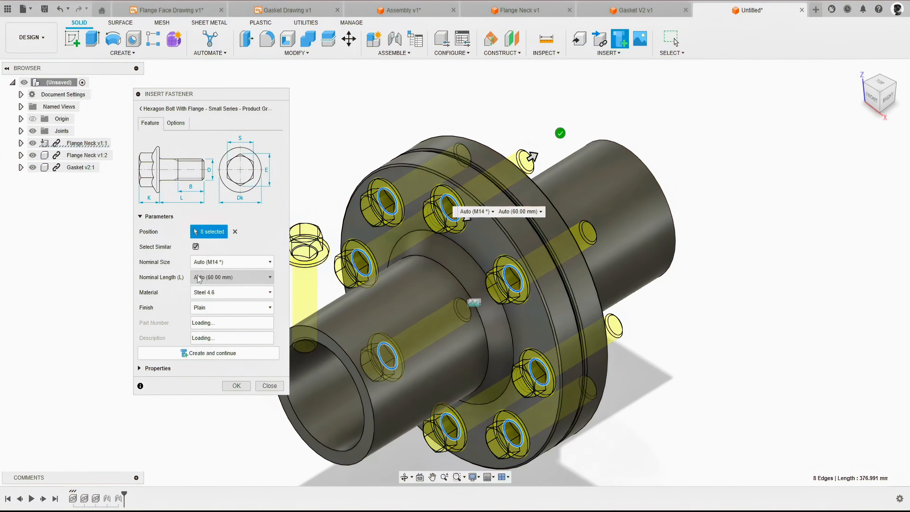
{"action": "middle_click_drag", "start_coordinate": [540, 267], "coordinate": [498, 249], "text": "shift"}
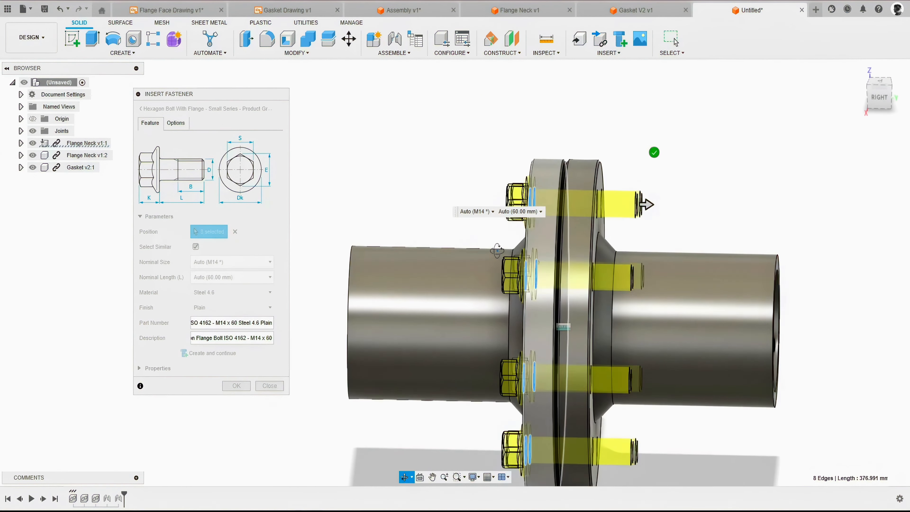
{"action": "scroll", "coordinate": [631, 223], "scroll_direction": "up", "scroll_amount": 5}
{"action": "scroll", "coordinate": [602, 194], "scroll_direction": "down", "scroll_amount": 5}
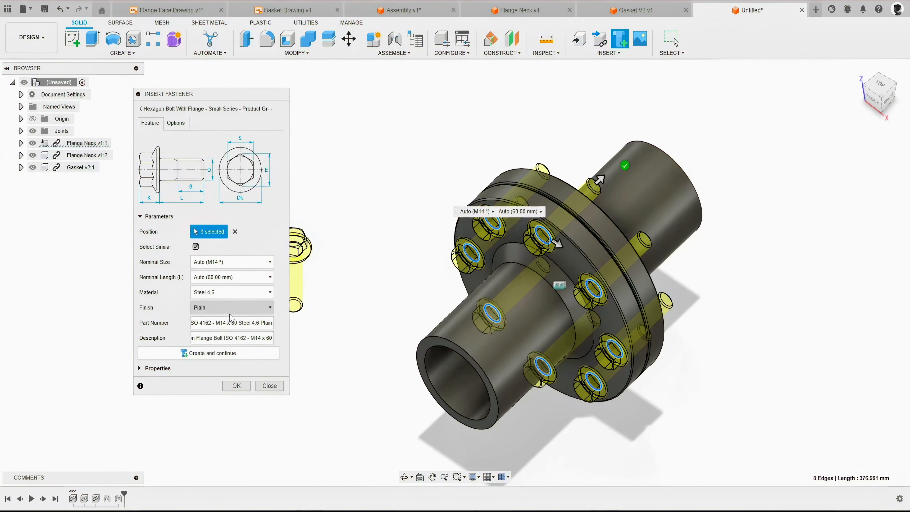
- Set the flange bolts' finish to Black and insert them
{"action": "left_click", "coordinate": [231, 306]}
{"action": "left_click", "coordinate": [223, 320]}
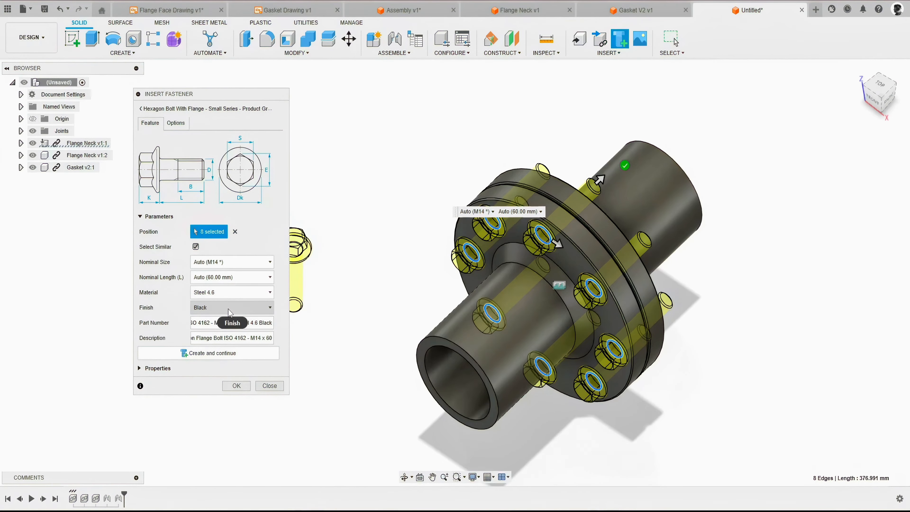
{"action": "left_click", "coordinate": [236, 386]}
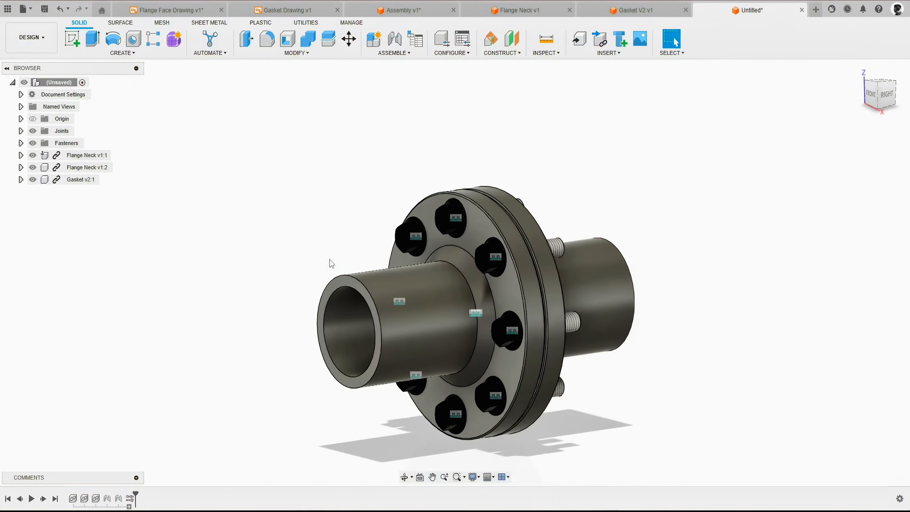
- Turn off the visibility of joints in the model view
{"action": "left_click", "coordinate": [474, 476]}
{"action": "mouse_move", "coordinate": [505, 439]}
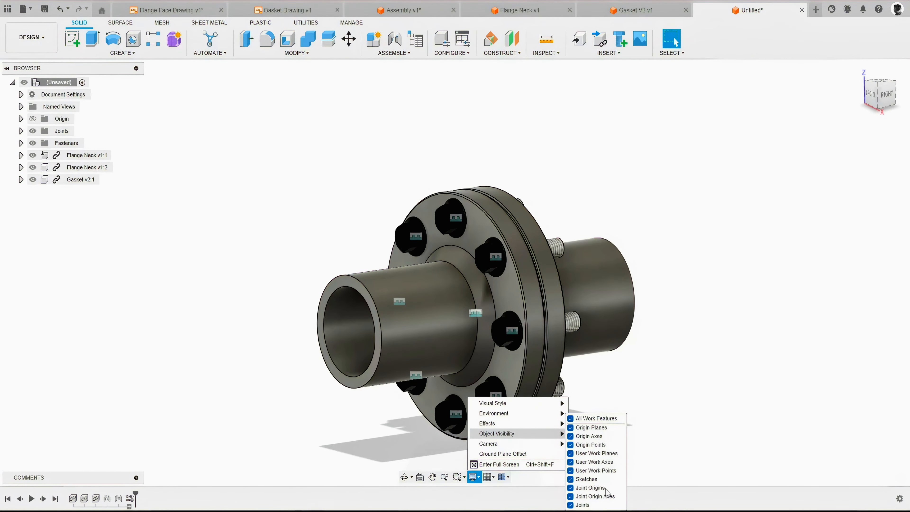
{"action": "left_click", "coordinate": [583, 505]}
{"action": "mouse_move", "coordinate": [359, 162]}
{"action": "middle_mouse_down", "text": "shift"}
{"action": "mouse_move", "coordinate": [331, 152]}
{"action": "mouse_move", "coordinate": [358, 128]}
{"action": "mouse_move", "coordinate": [422, 130]}
{"action": "mouse_move", "coordinate": [457, 156]}
{"action": "mouse_move", "coordinate": [335, 164]}
{"action": "mouse_move", "coordinate": [348, 167]}
{"action": "middle_mouse_up", "text": "shift"}
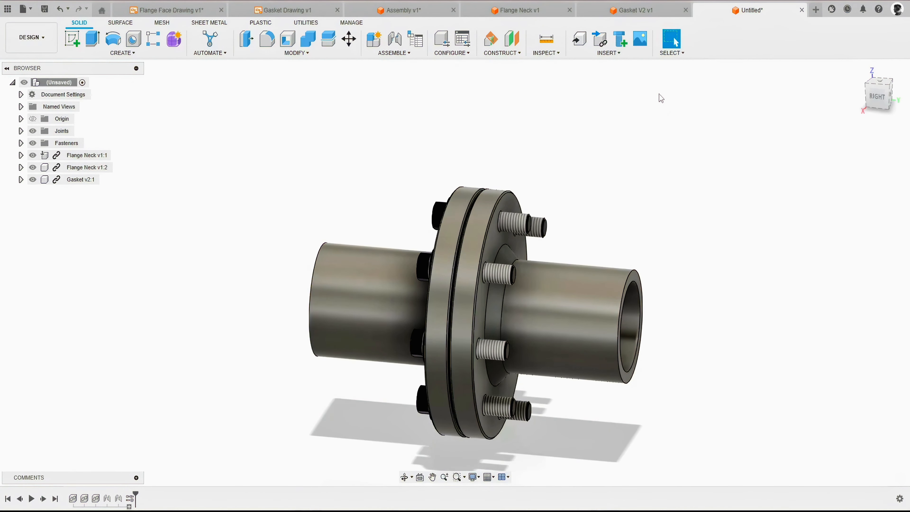
- Choose the ISO 4161 flanged hex nut from the metric fastener library for insertion
{"action": "left_click", "coordinate": [620, 38]}
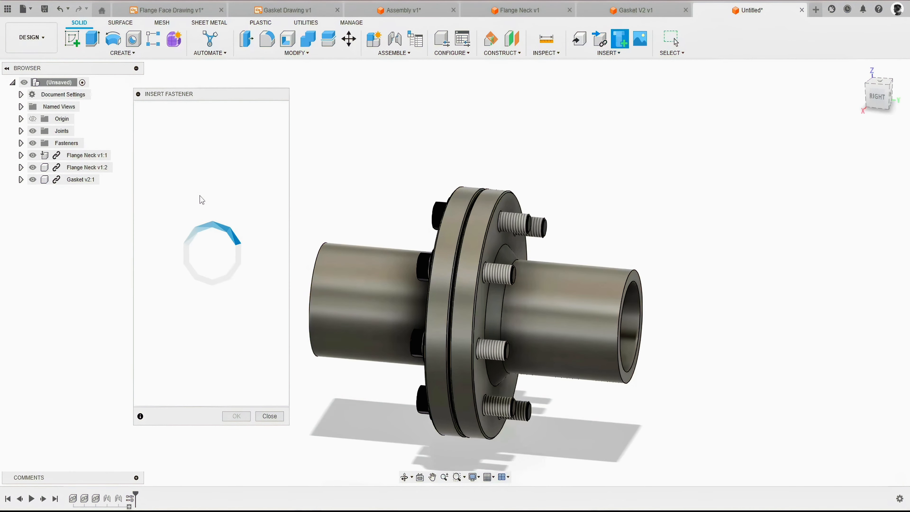
{"action": "left_click", "coordinate": [210, 228]}
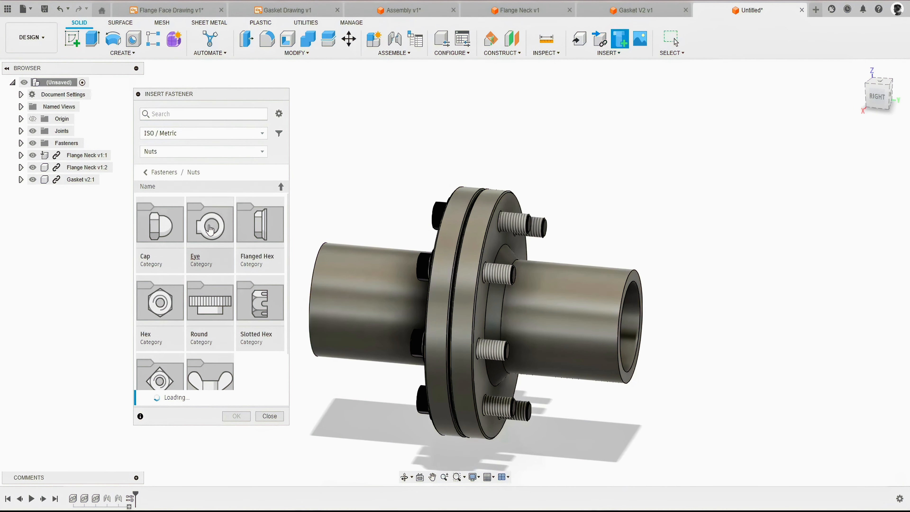
{"action": "left_click", "coordinate": [261, 229]}
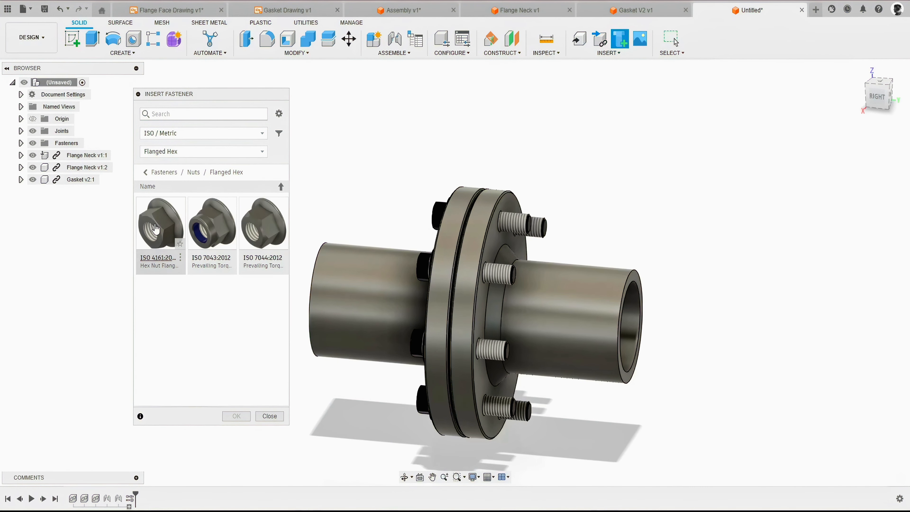
{"action": "left_click", "coordinate": [155, 229]}
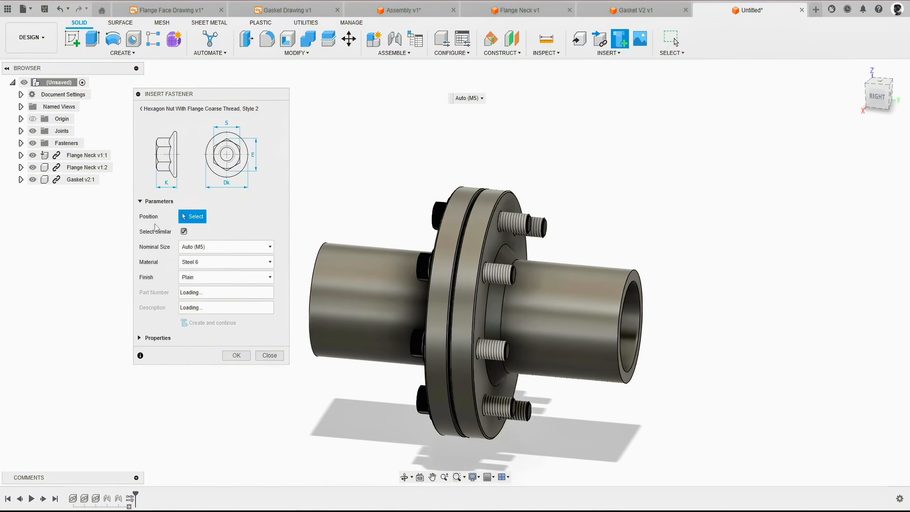
- Insert automatic-size M14 flange nuts in Steel 6 at all eight bolt hole edges on the second flange neck's outer face
{"action": "scroll", "coordinate": [515, 227], "scroll_direction": "up", "scroll_amount": 3}
{"action": "left_click", "coordinate": [515, 228]}
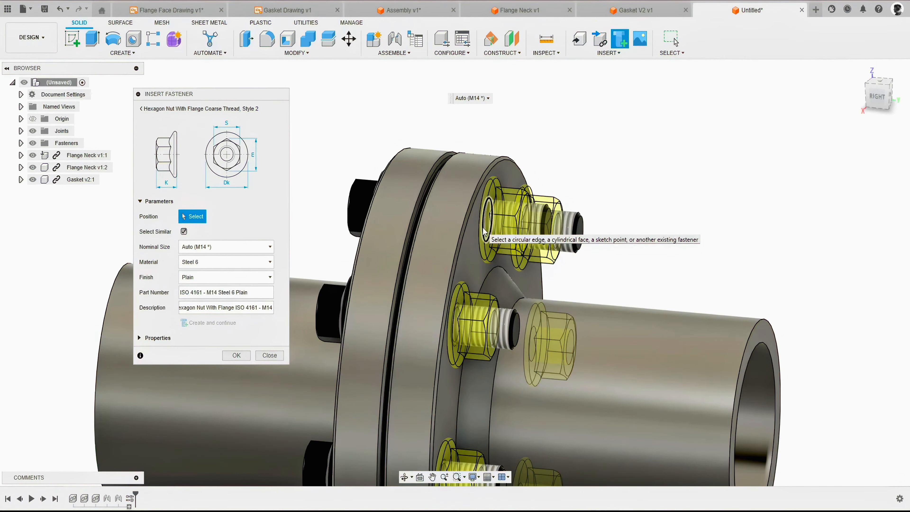
{"action": "left_click", "coordinate": [484, 232]}
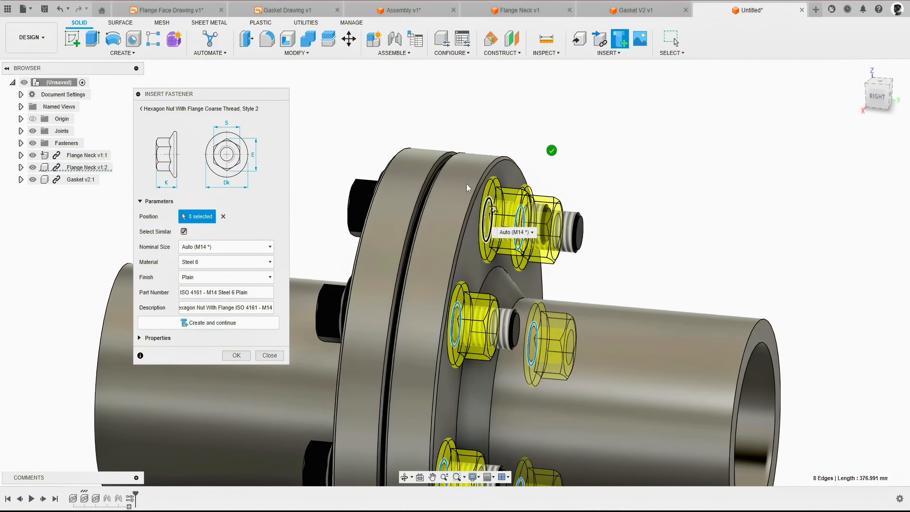
{"action": "scroll", "coordinate": [444, 175], "scroll_direction": "down", "scroll_amount": 5}
{"action": "middle_click_drag", "start_coordinate": [443, 173], "coordinate": [292, 158], "text": "shift"}
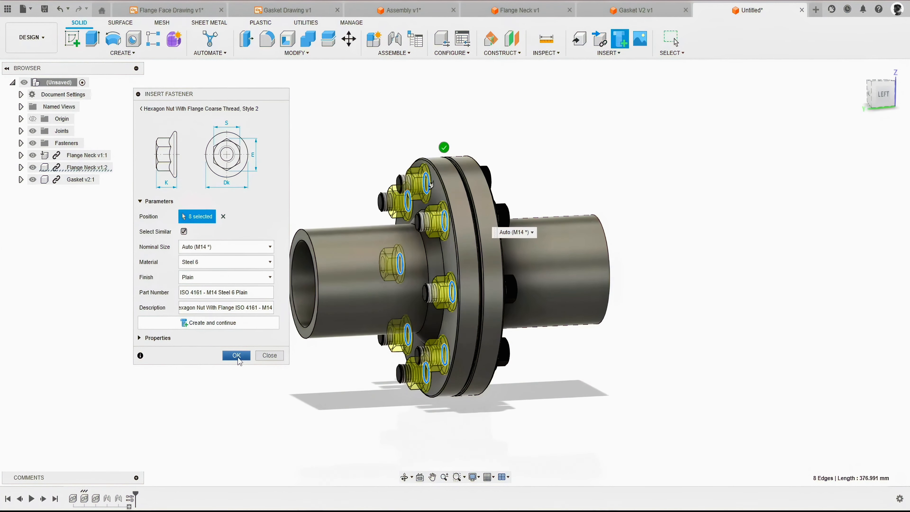
{"action": "left_click", "coordinate": [254, 322]}
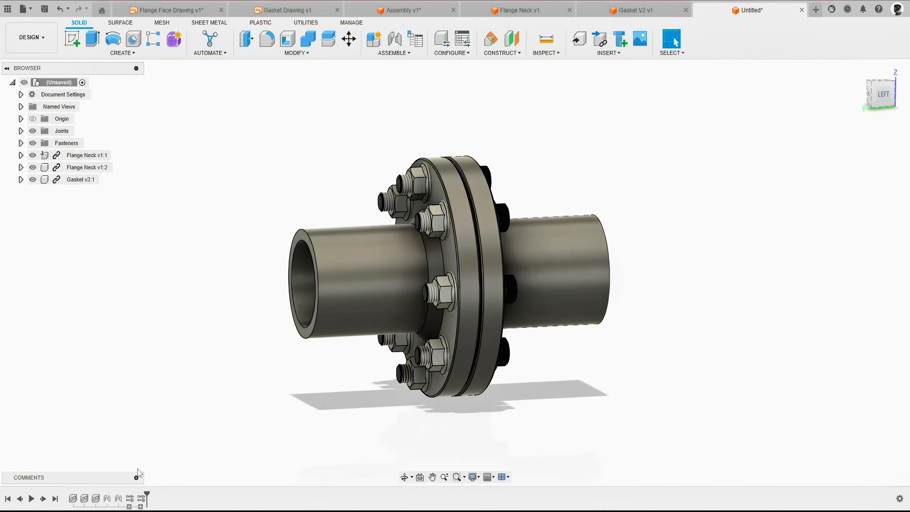
- Edit the inserted flange nuts and set their finish to Black
{"action": "right_click", "coordinate": [141, 499]}
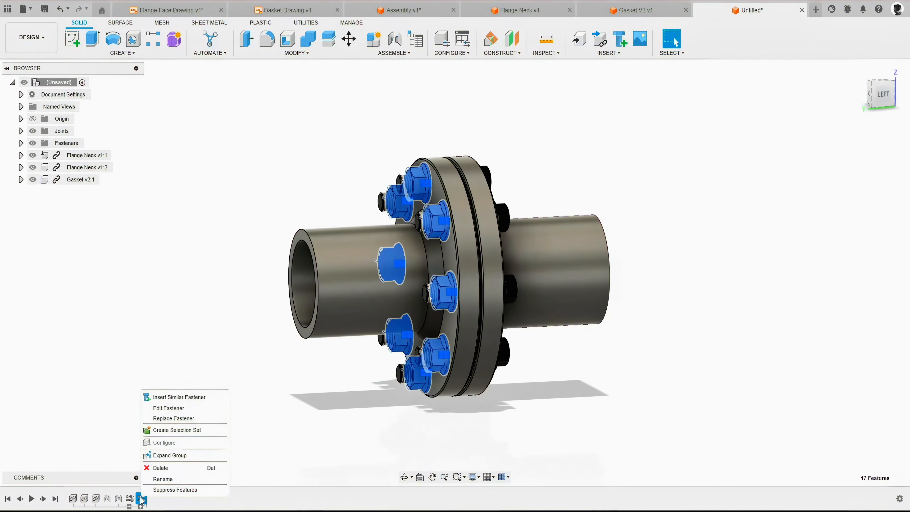
{"action": "left_click", "coordinate": [164, 407]}
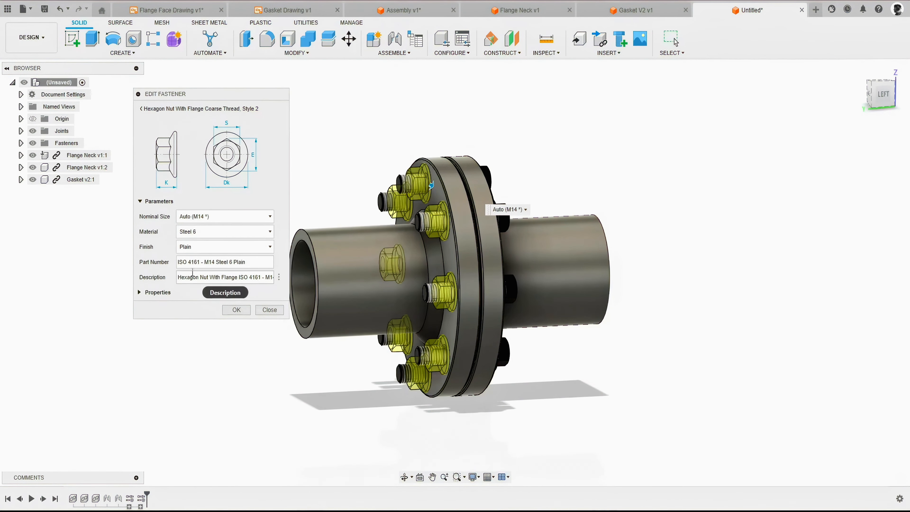
{"action": "left_click", "coordinate": [224, 246]}
{"action": "left_click", "coordinate": [190, 321]}
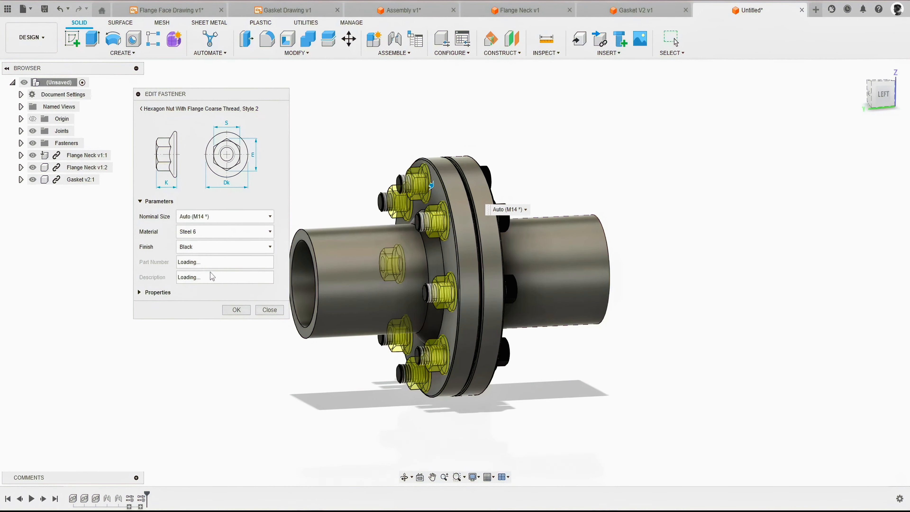
{"action": "left_click", "coordinate": [234, 309]}
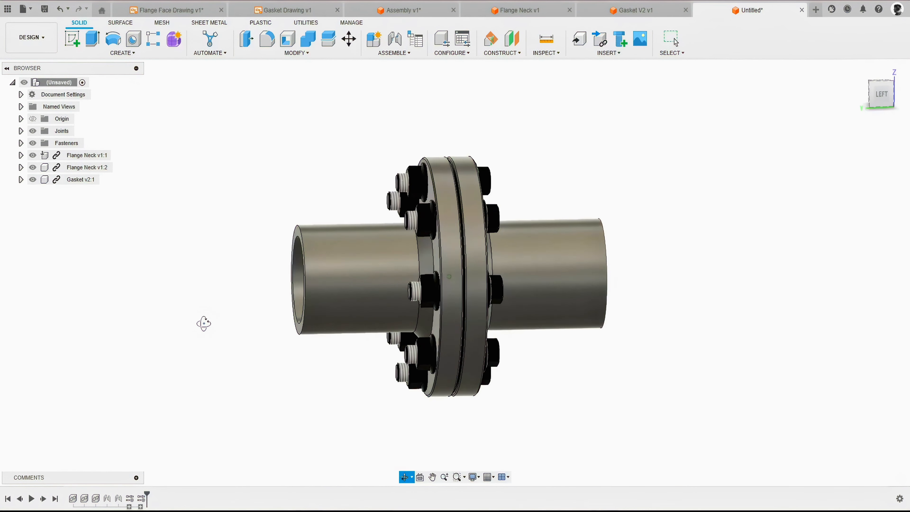
- Examine the bolts and nuts from both sides of the coupling, and return to the home view
{"action": "middle_click_drag", "start_coordinate": [203, 321], "coordinate": [345, 264], "text": "shift"}
{"action": "scroll", "coordinate": [448, 161], "scroll_direction": "up", "scroll_amount": 3}
{"action": "middle_click_drag", "start_coordinate": [448, 161], "coordinate": [344, 196], "text": "shift"}
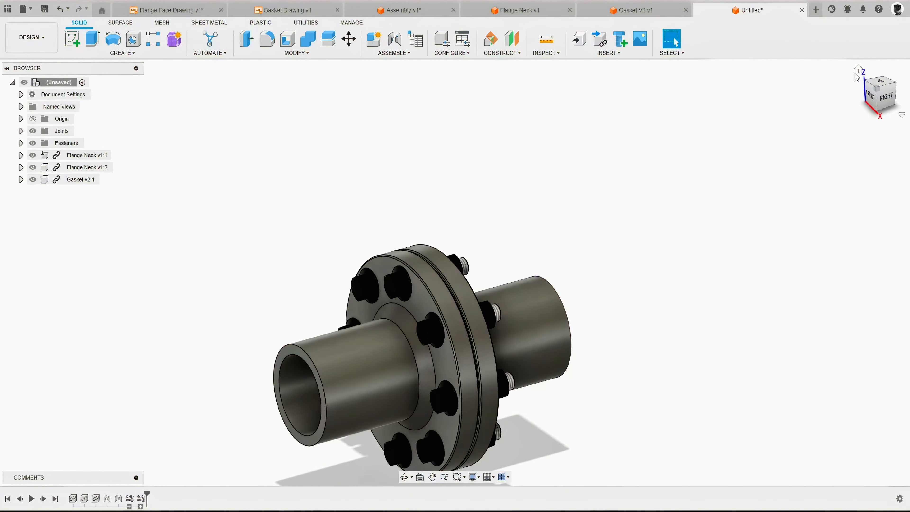
{"action": "left_click", "coordinate": [850, 92]}
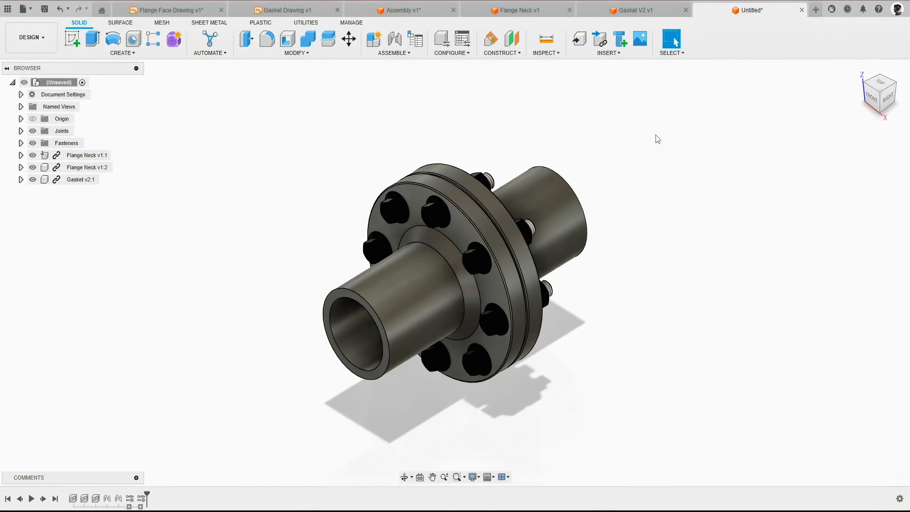